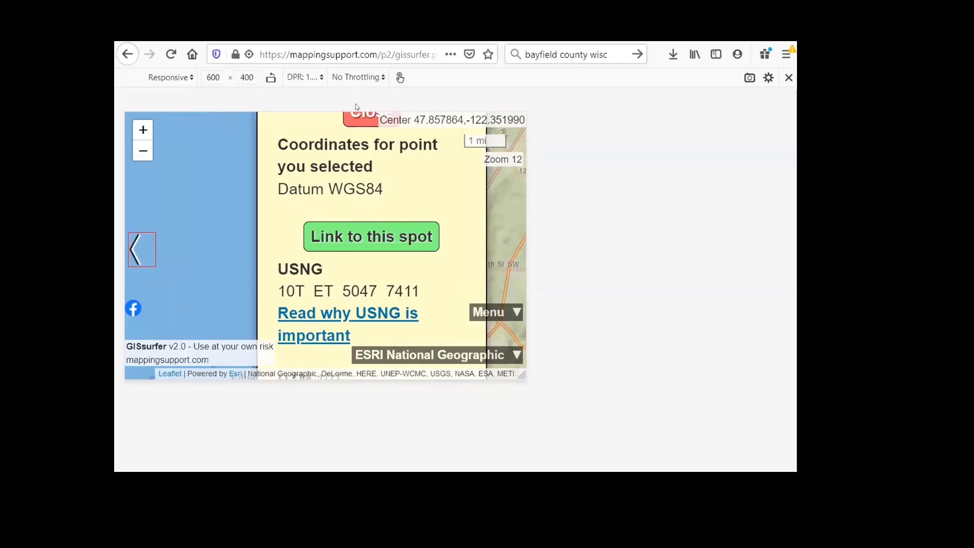
- Close the selected point's coordinates and hide the draggable marker on the Seattle map
click(351, 118)
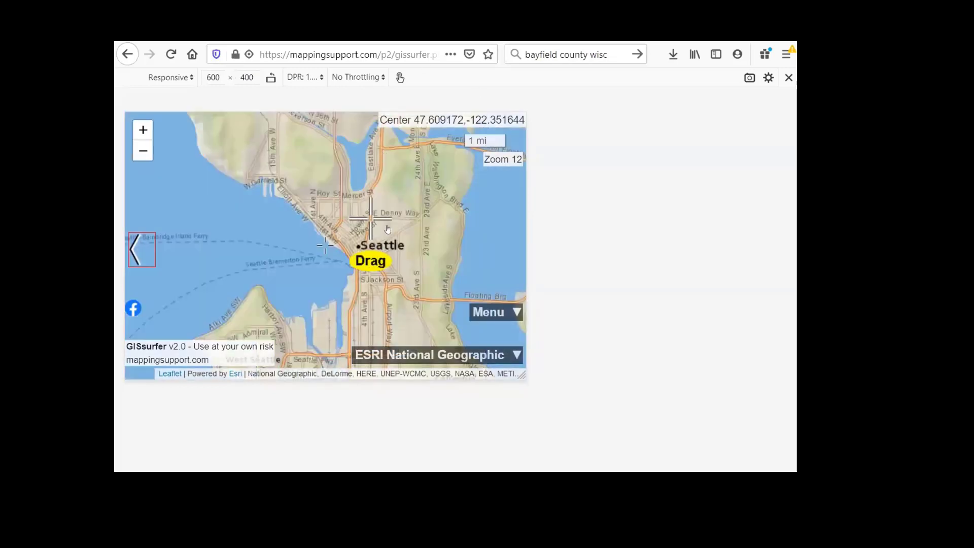
click(145, 246)
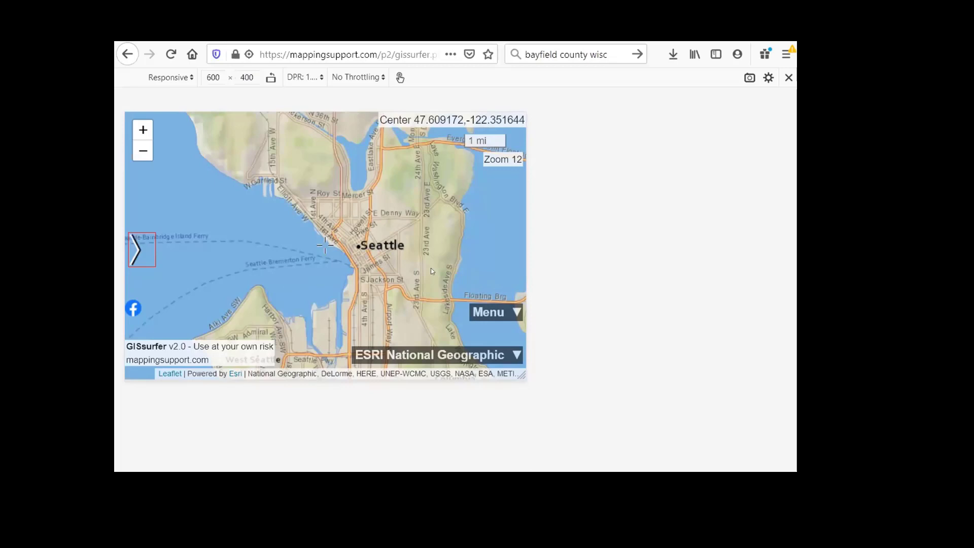
- Set the mobile map's coordinate type to USNG (USA National Grid) so its grid is displayed
click(486, 313)
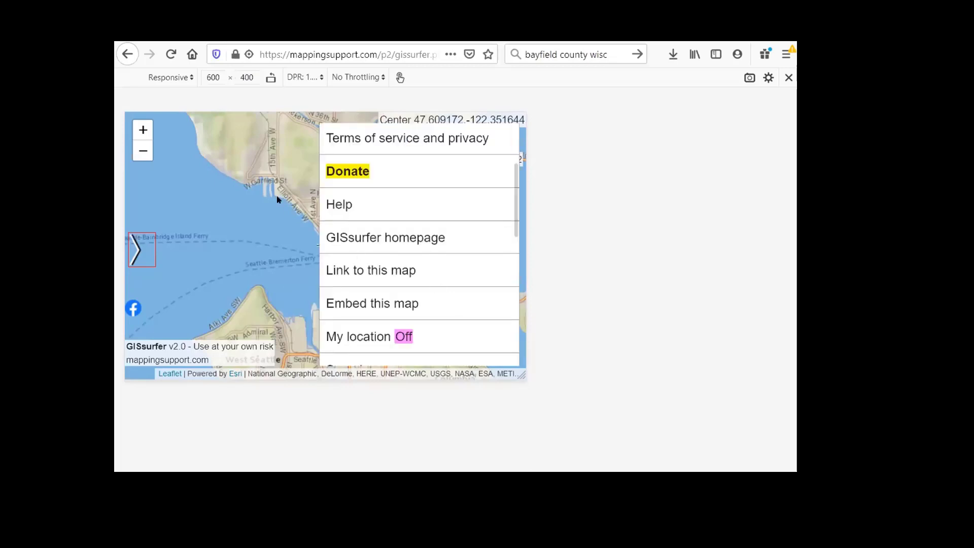
drag(263, 256, 255, 188)
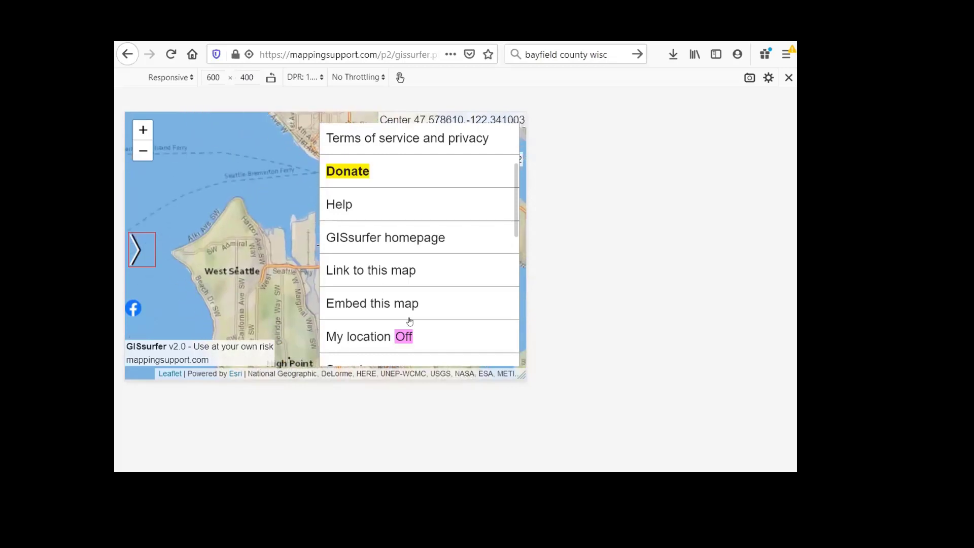
drag(411, 283, 411, 303)
scroll(411, 282, down, 3)
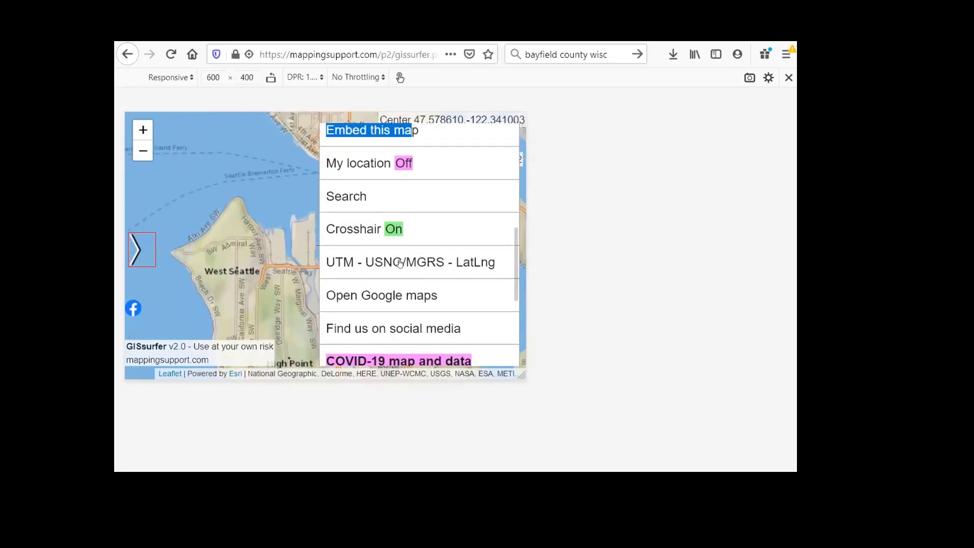
click(396, 262)
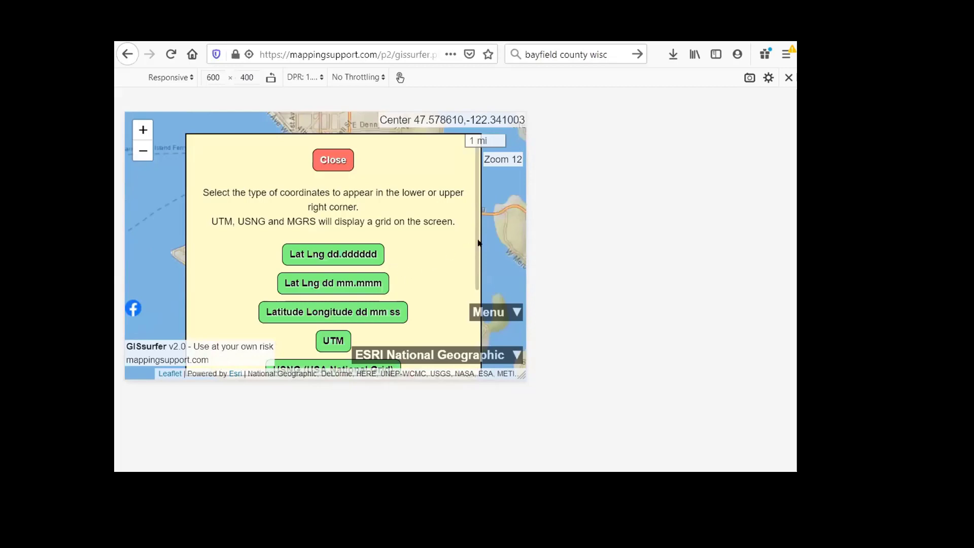
drag(476, 244, 476, 298)
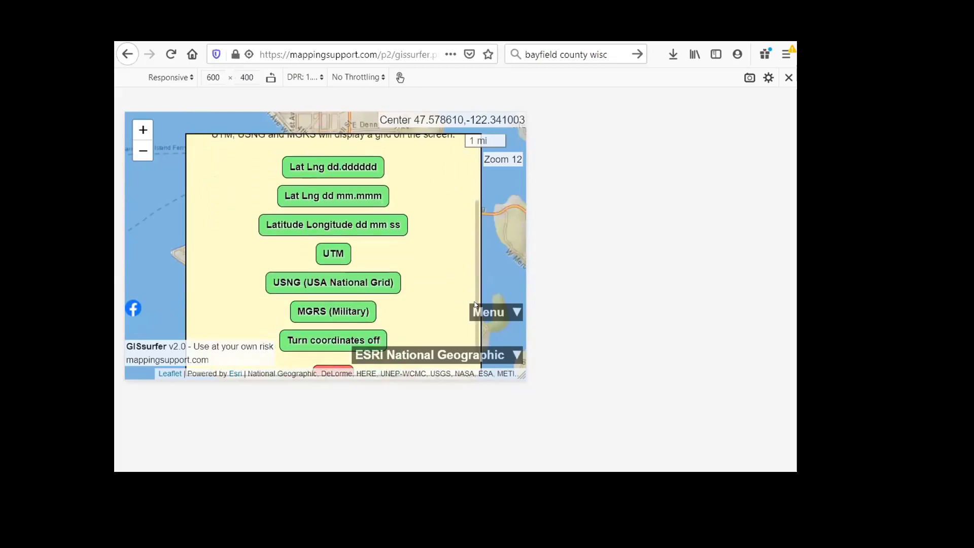
click(321, 282)
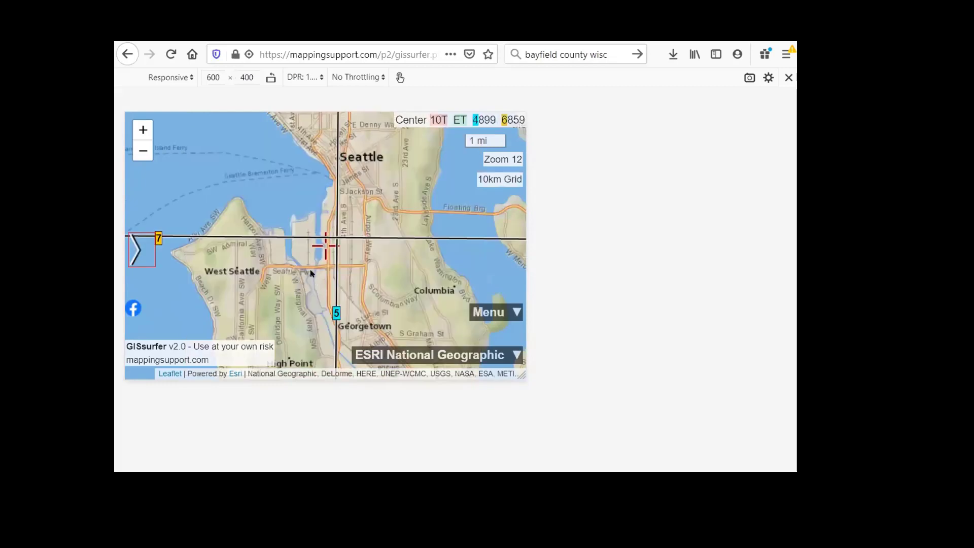
- Turn on My location with location access allowed, and view the location marker's popup
click(482, 312)
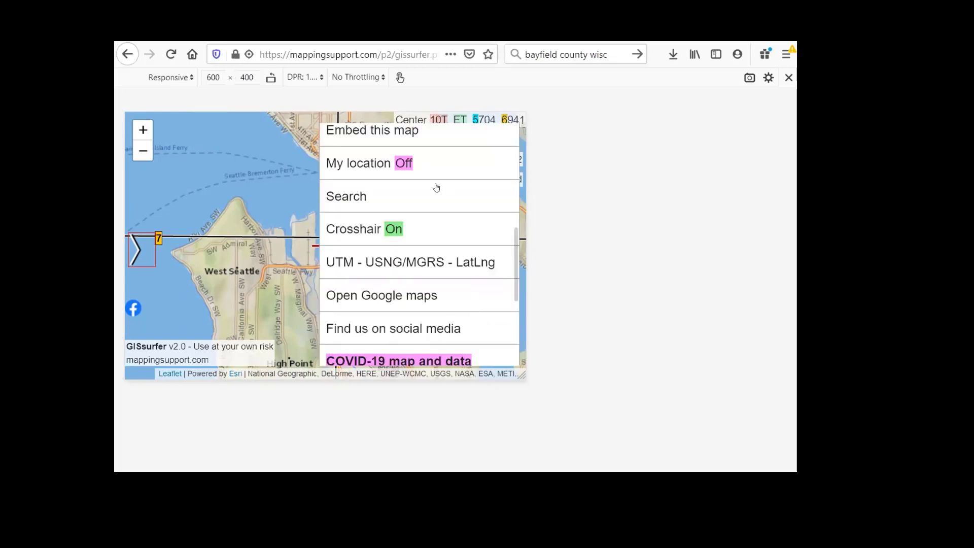
click(376, 169)
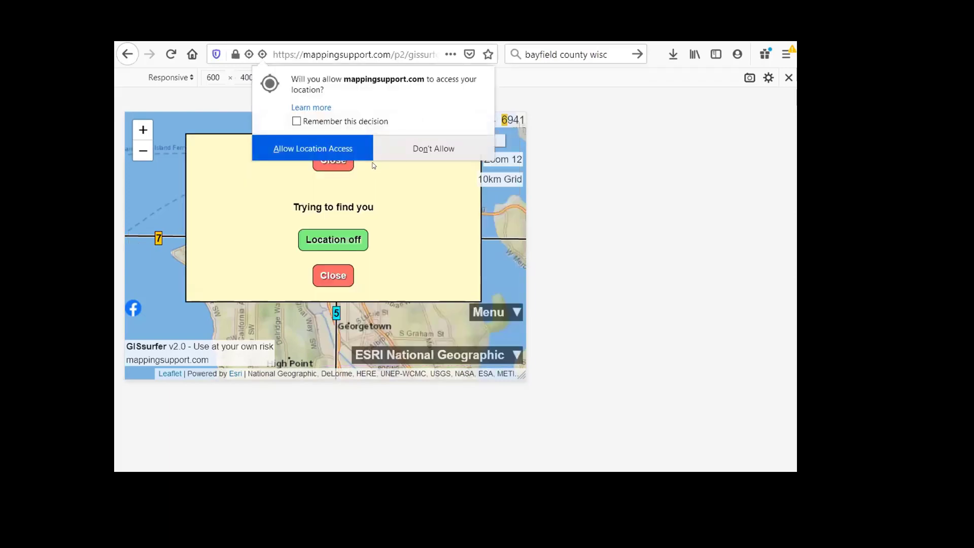
click(349, 149)
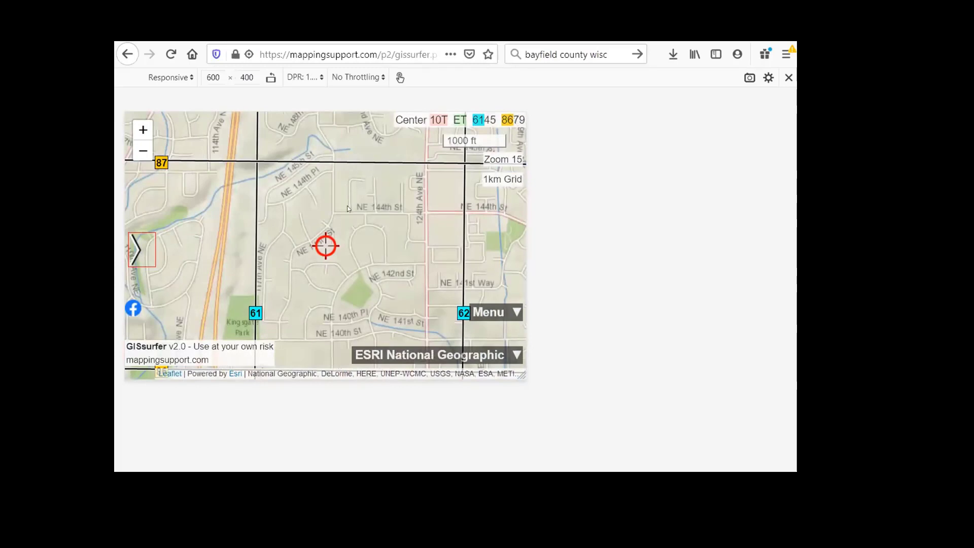
click(325, 247)
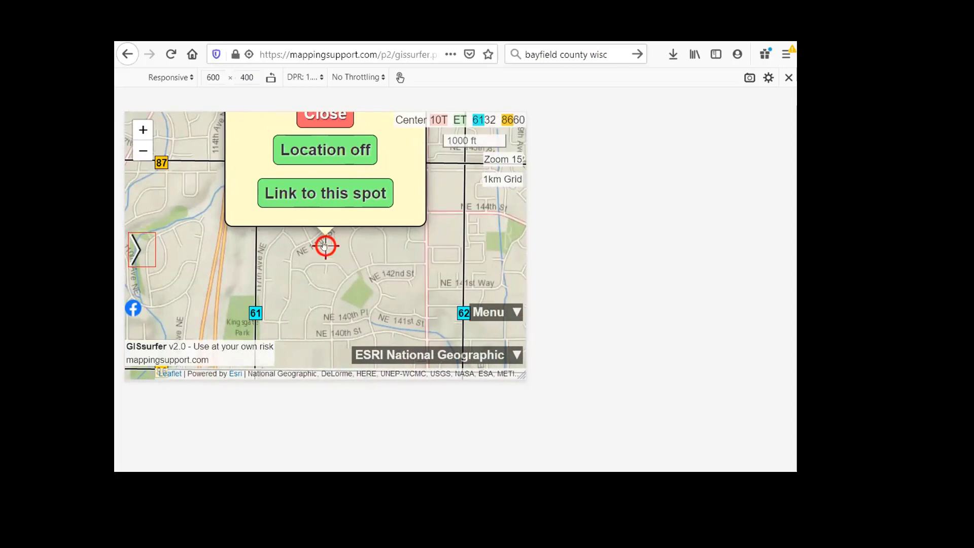
click(324, 216)
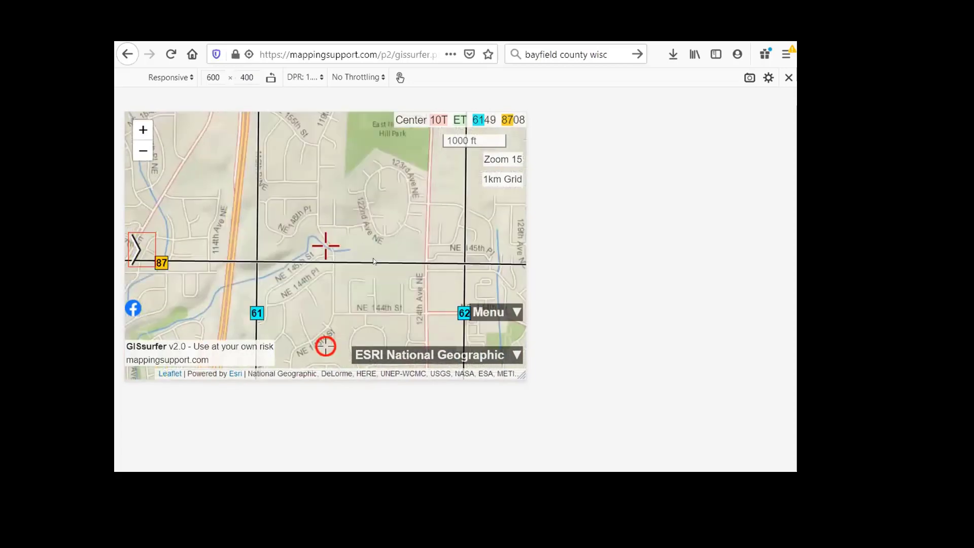
- Change the map's coordinate type to Lat Lng dd.dddddd and select the location marker
click(479, 310)
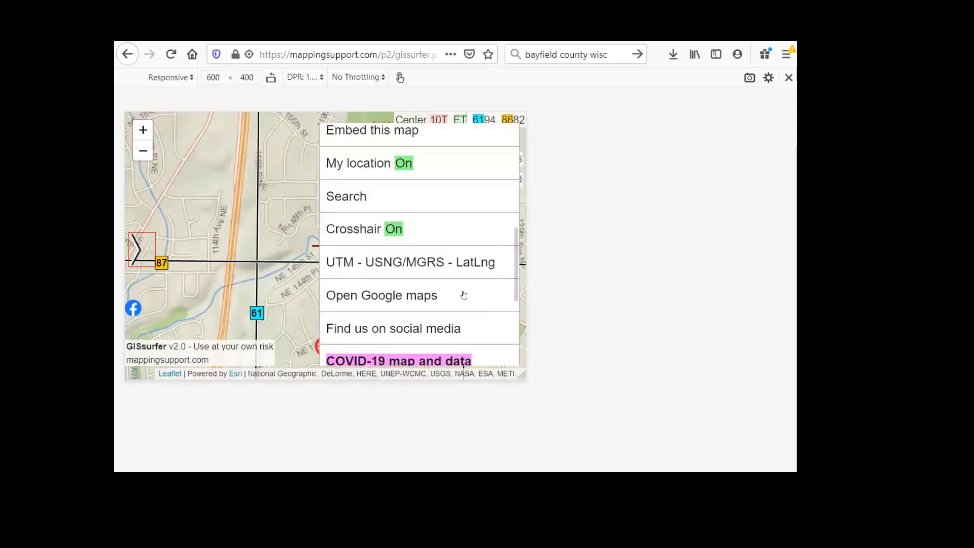
click(433, 260)
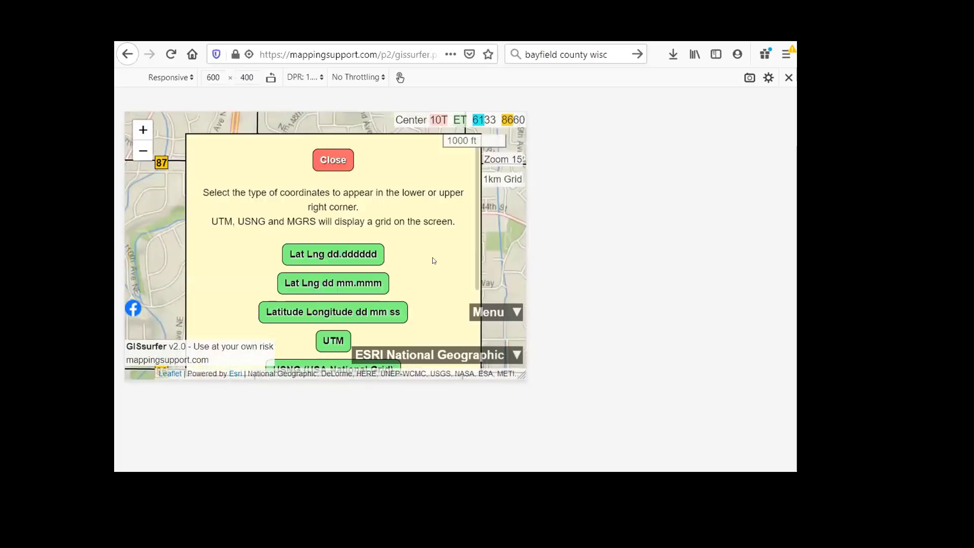
click(332, 255)
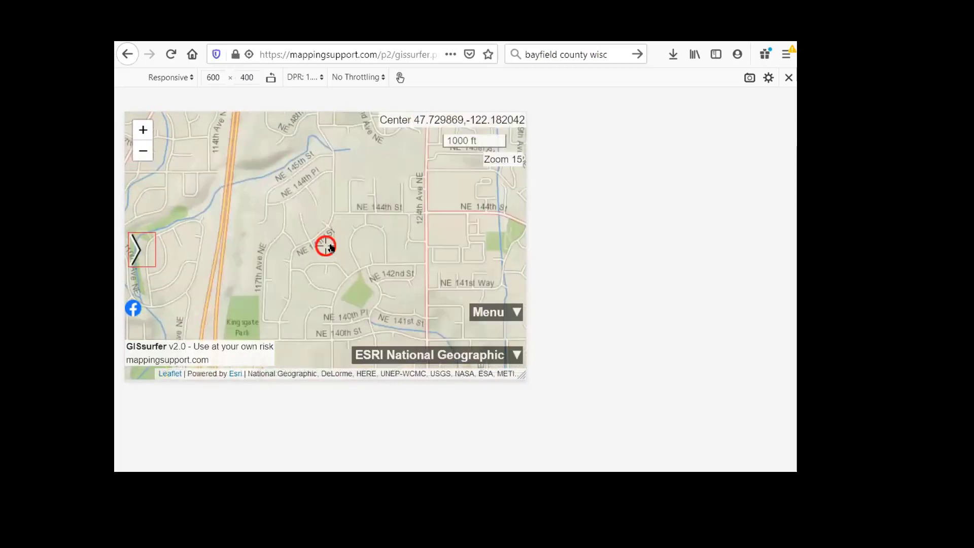
click(325, 246)
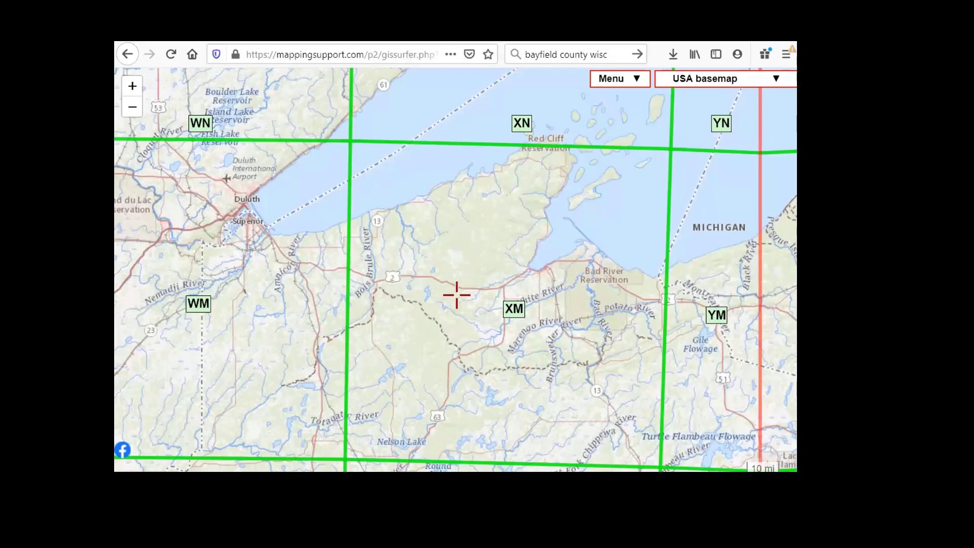
- Switch to the notes document, review its Desktop interface section, and return to the Bayfield County map in Firefox
key(alt+Tab)
scroll(597, 227, down, 3)
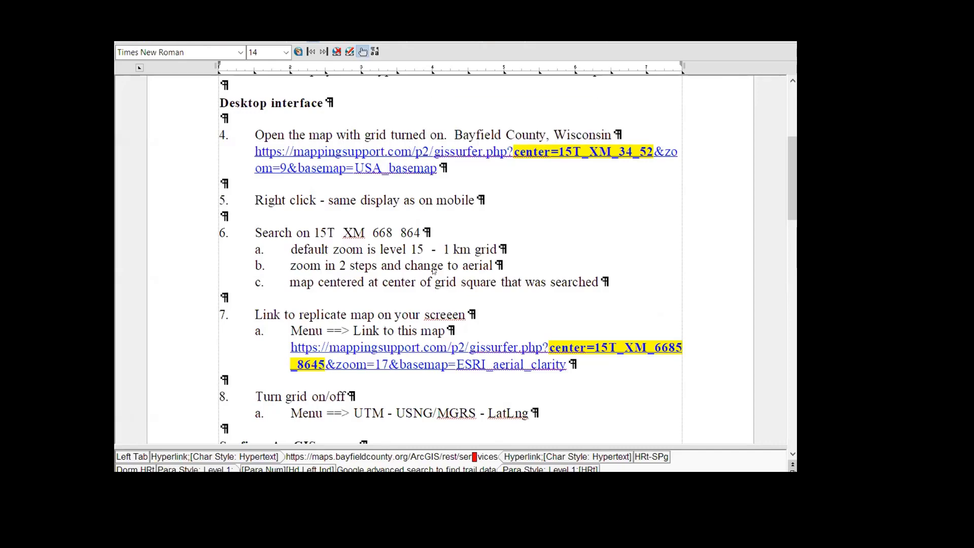
mouse_move(561, 538)
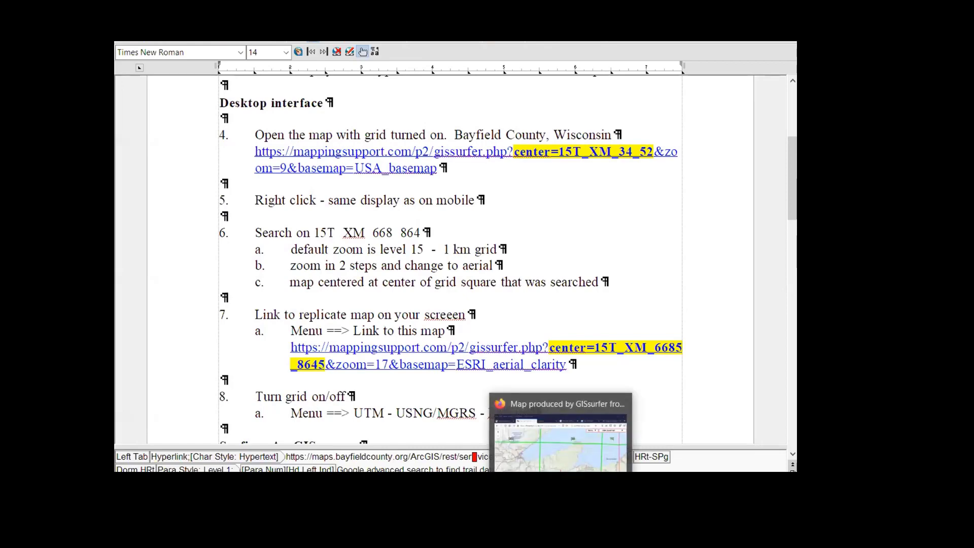
click(561, 538)
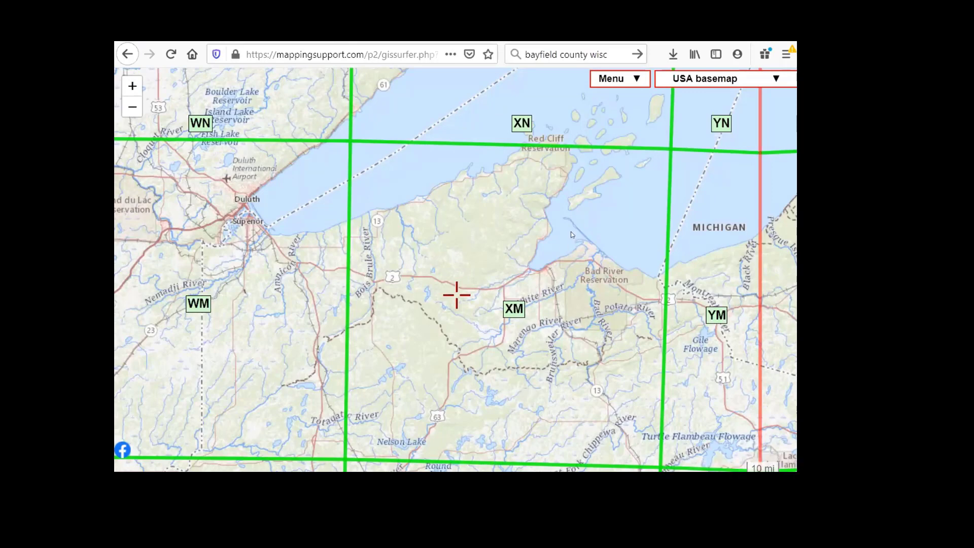
- Search the desktop map for the USNG coordinates 15t xm 668 864
click(605, 77)
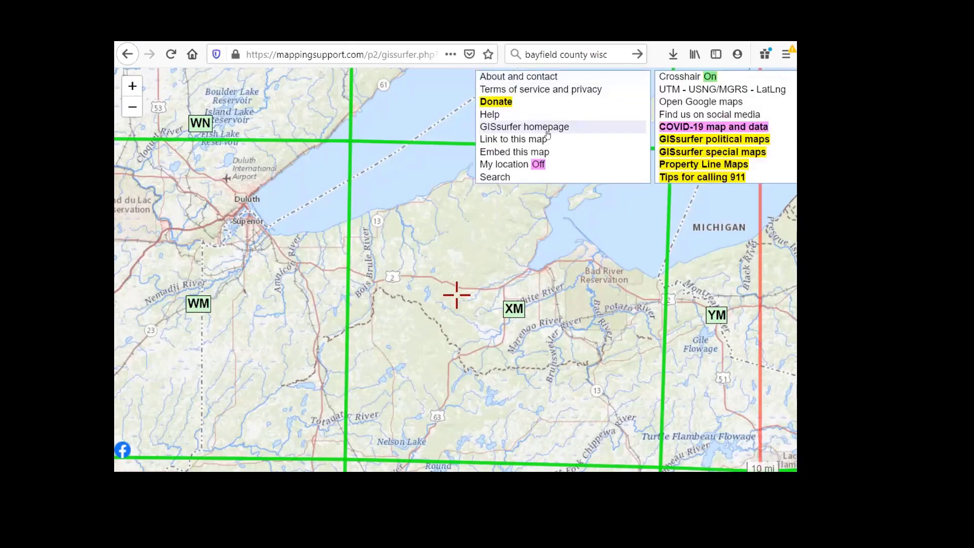
click(499, 177)
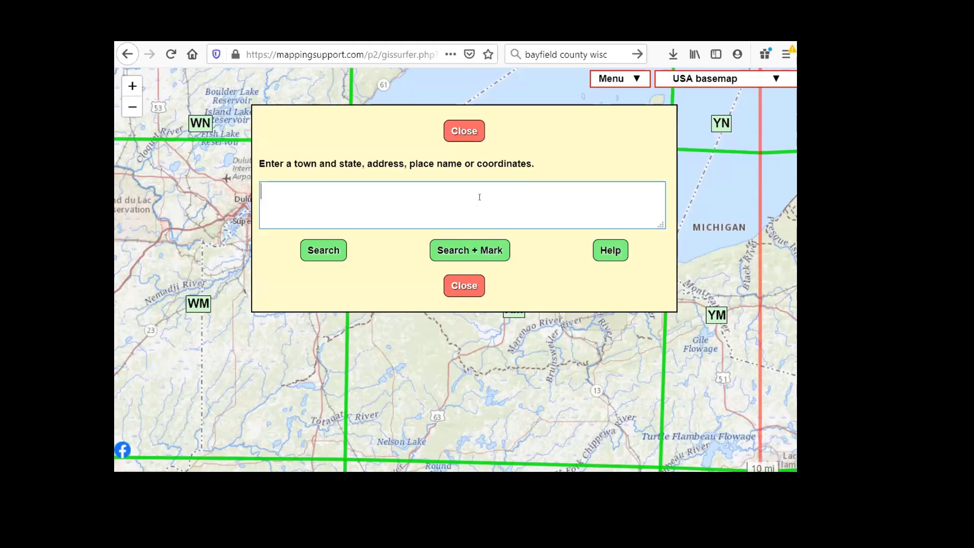
text(15t xm 5)
key(BackSpace)
text(668)
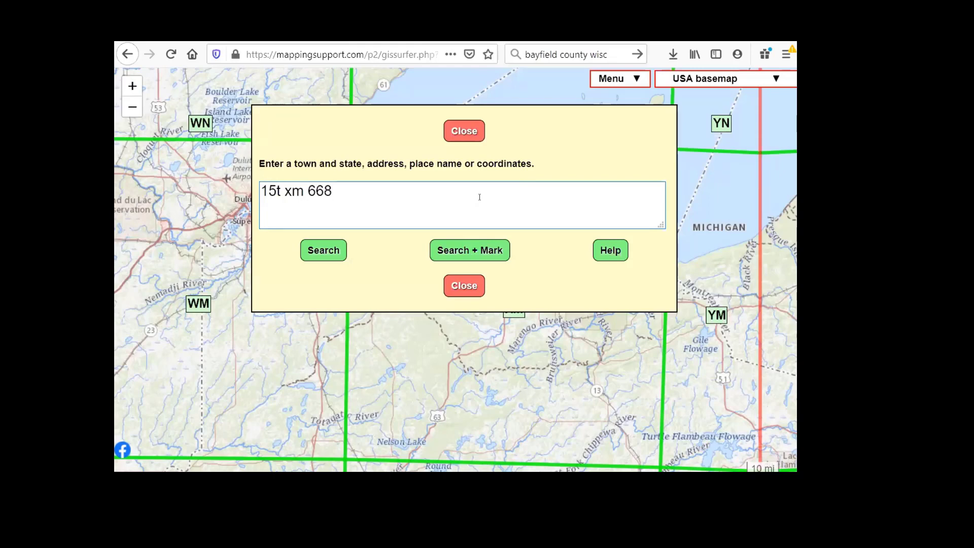
text( 8654)
key(BackSpace)
key(BackSpace)
text(4)
click(328, 256)
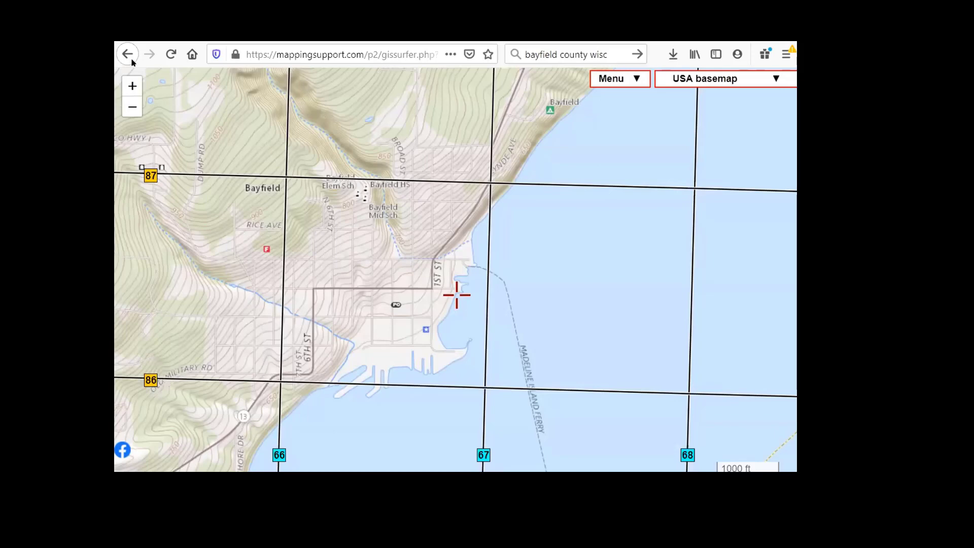
- Zoom in two levels on the Bayfield shoreline and change the basemap to ESRI aerial clarity
click(131, 85)
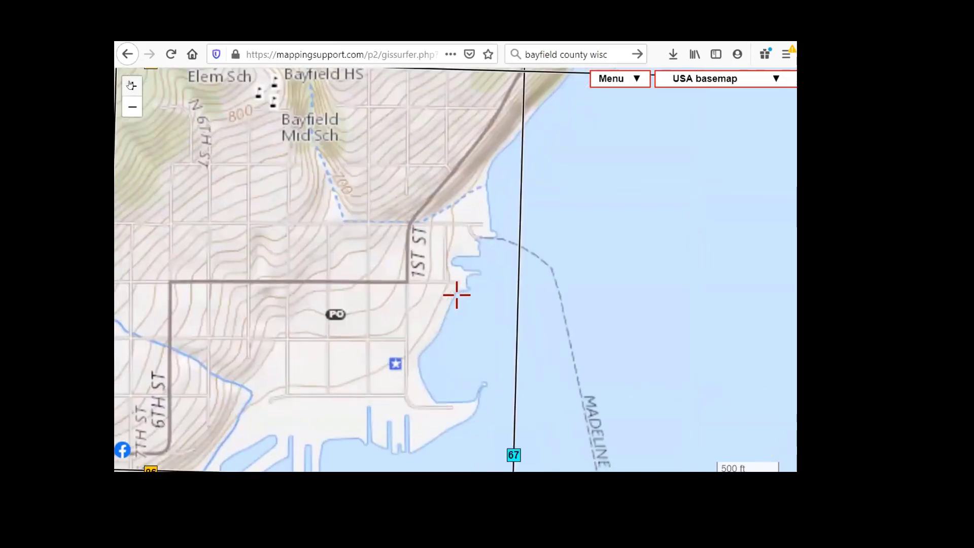
click(131, 85)
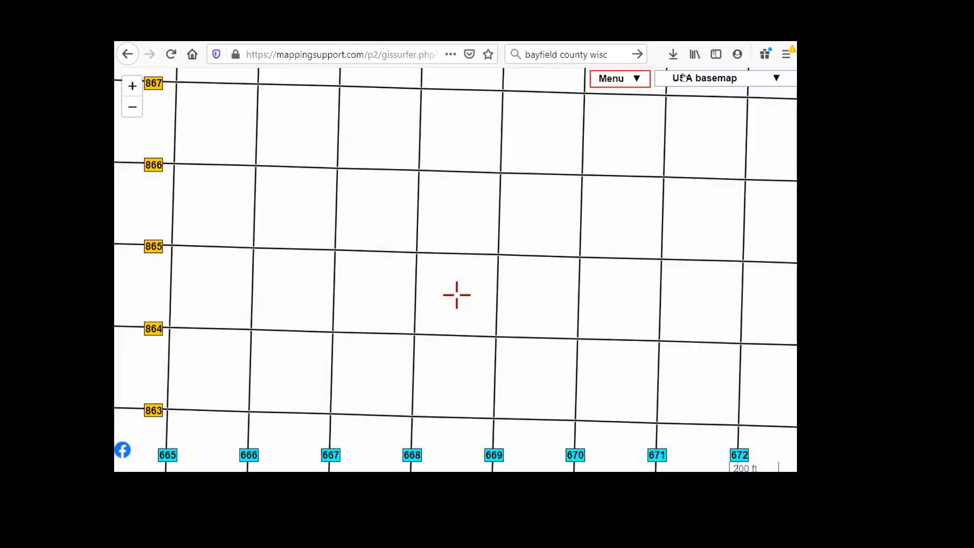
click(682, 81)
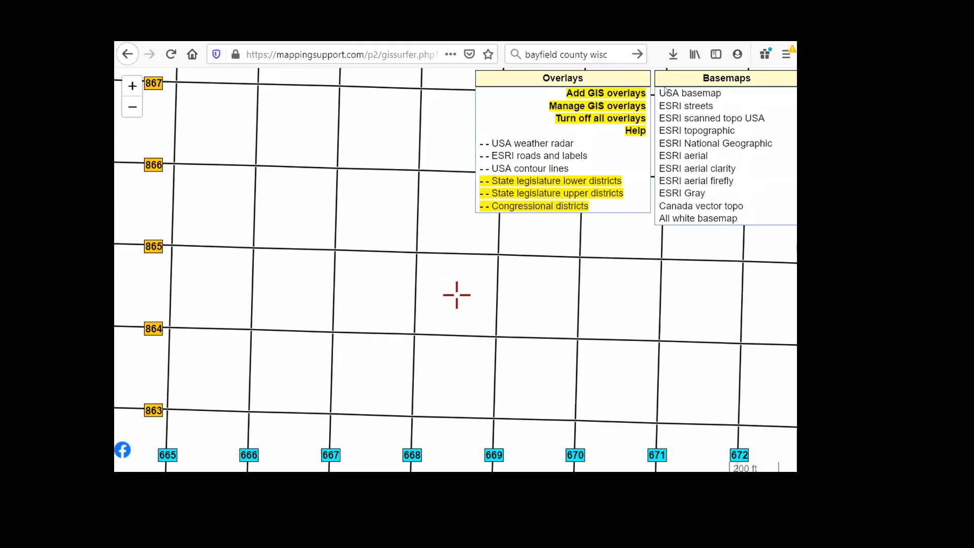
click(736, 169)
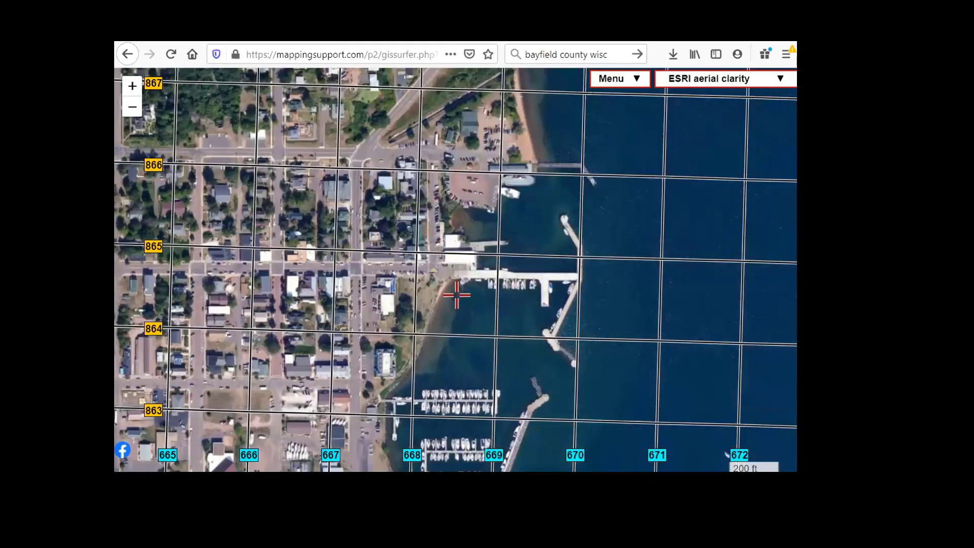
- Generate the link to this map, highlight its center=15T_XM_6685_8645 parameter, and close the link dialog
mouse_move(427, 441)
click(618, 77)
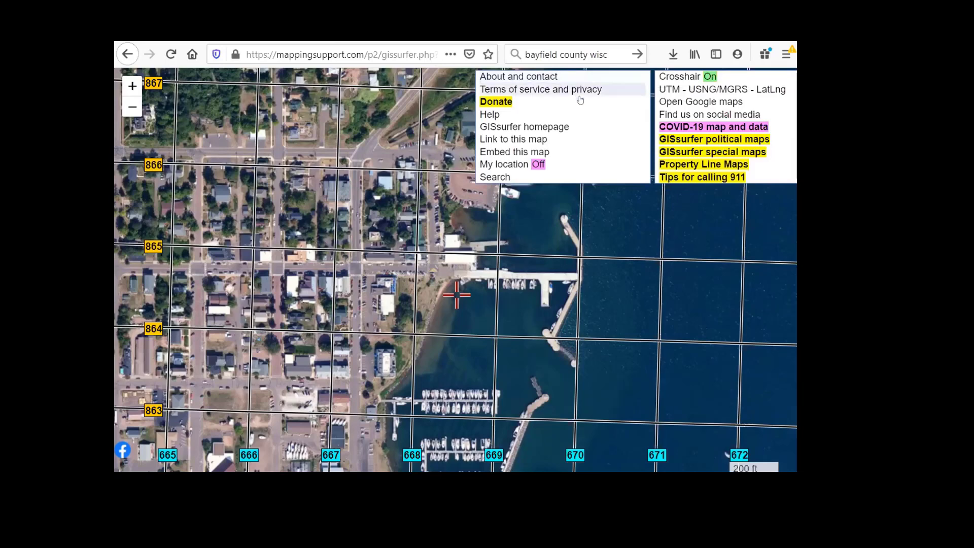
click(534, 139)
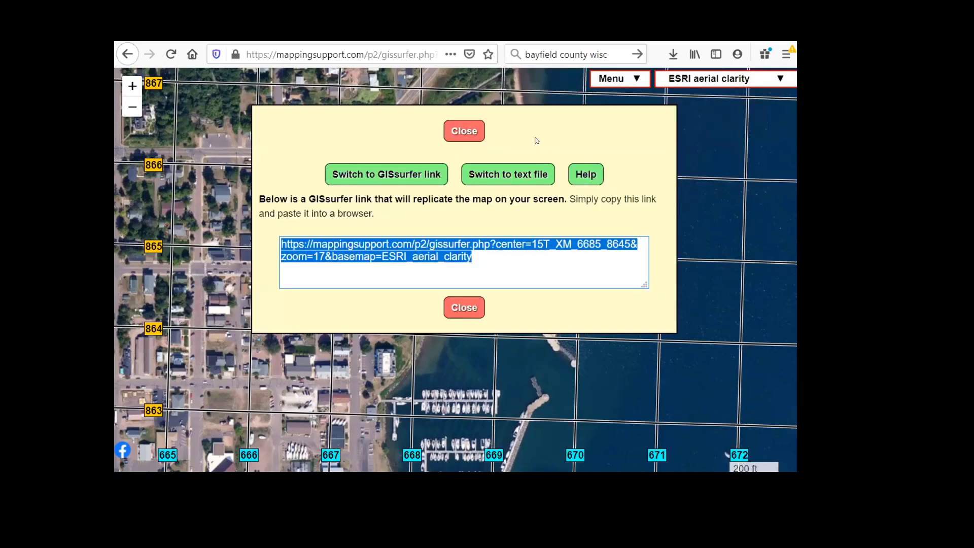
click(496, 261)
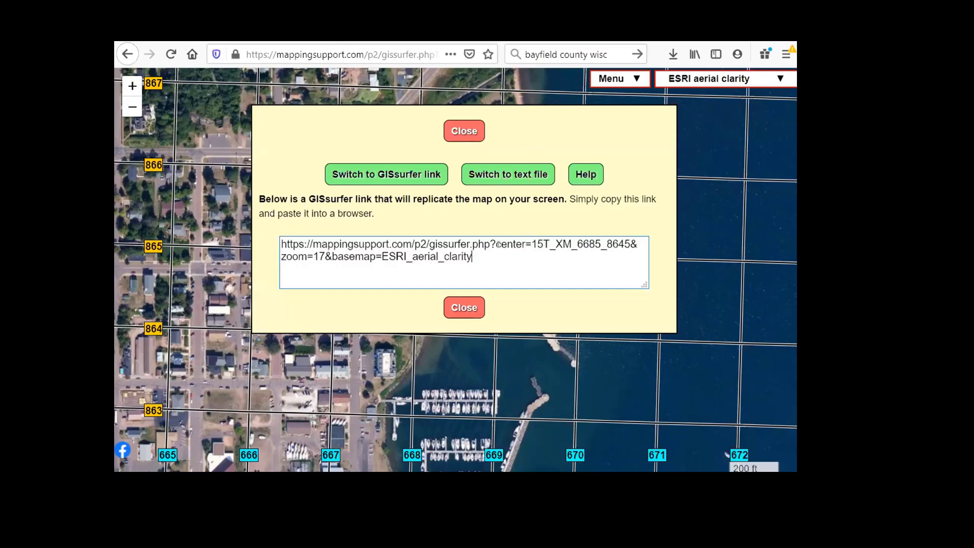
drag(496, 242, 630, 244)
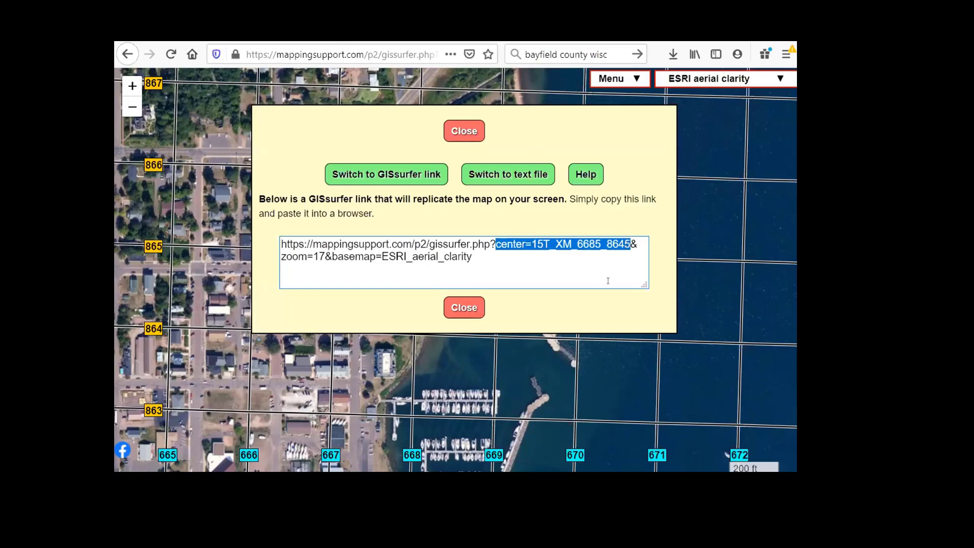
click(466, 131)
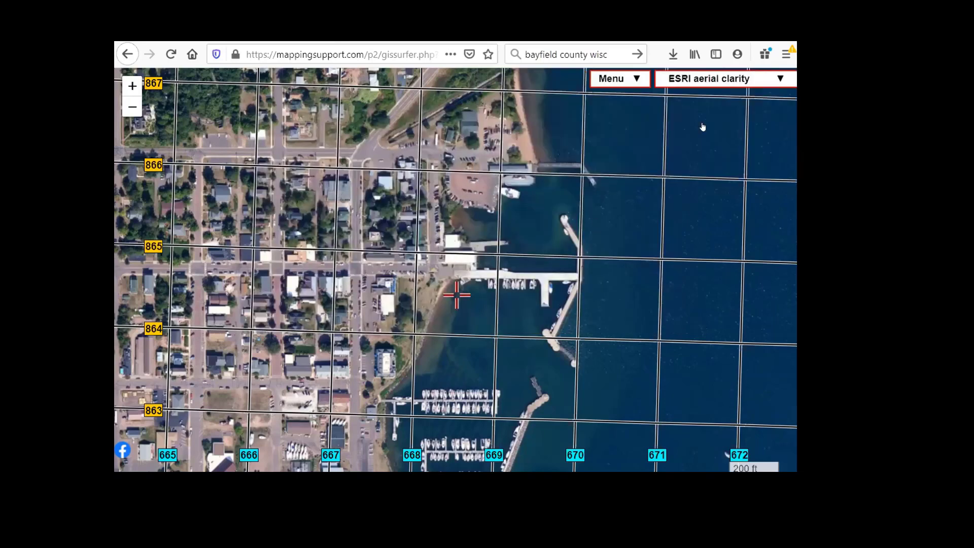
- Turn off the USNG grid by changing the map's coordinate type to Lat Lng dd.dddddd
mouse_move(599, 77)
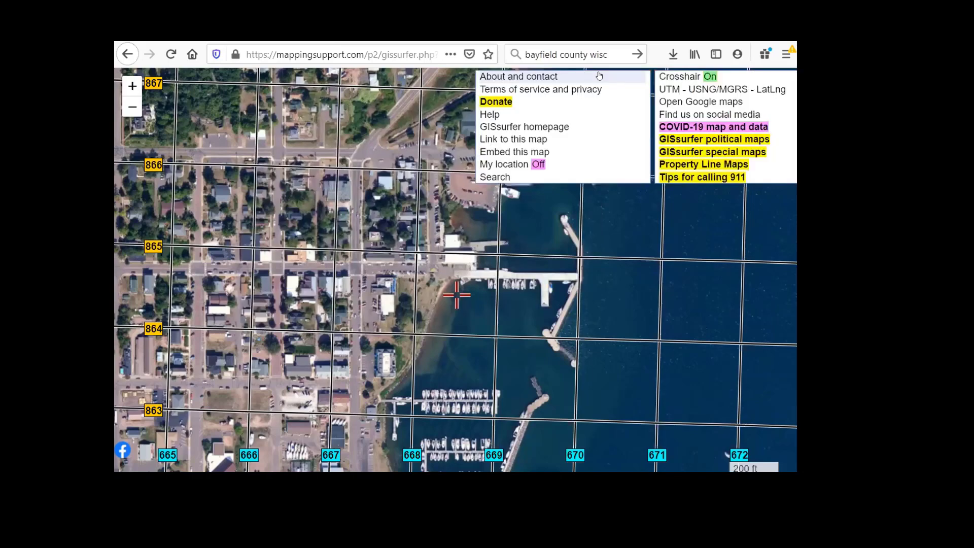
click(675, 89)
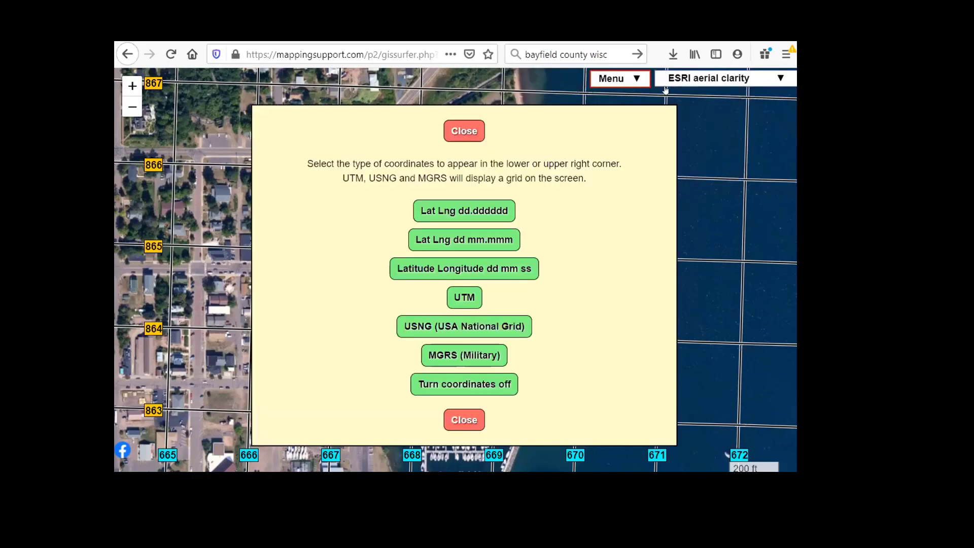
click(467, 209)
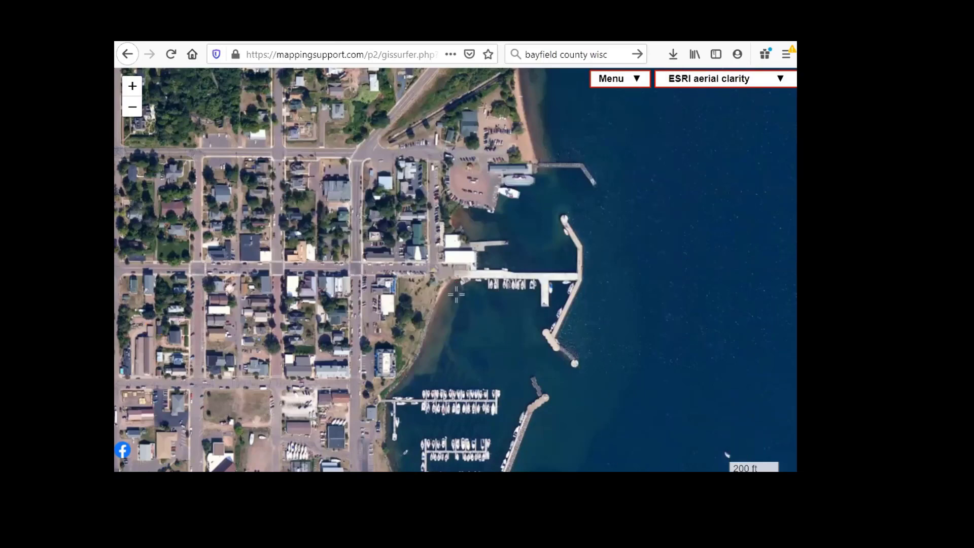
- Turn the map grid on by setting the coordinate type to USNG (USA National Grid)
click(623, 86)
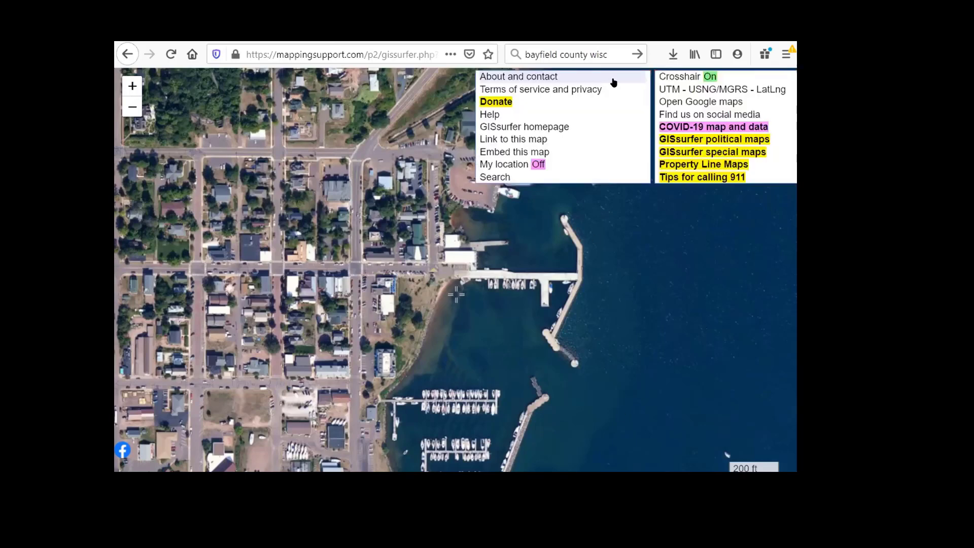
click(556, 142)
click(615, 79)
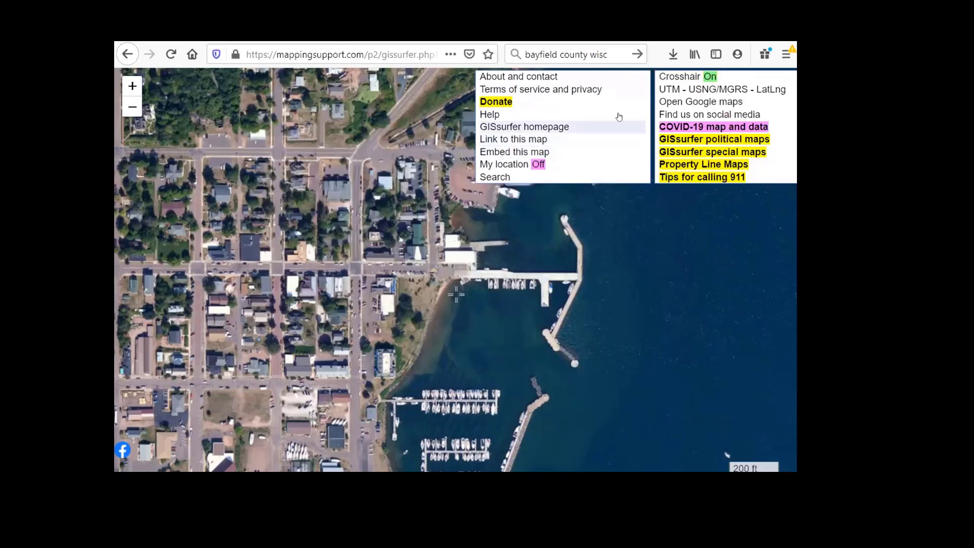
click(667, 89)
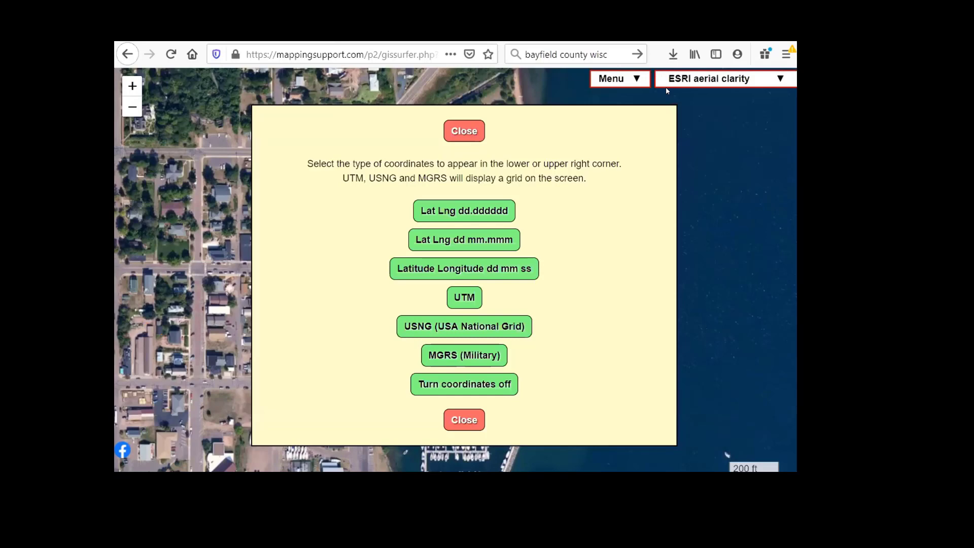
click(474, 330)
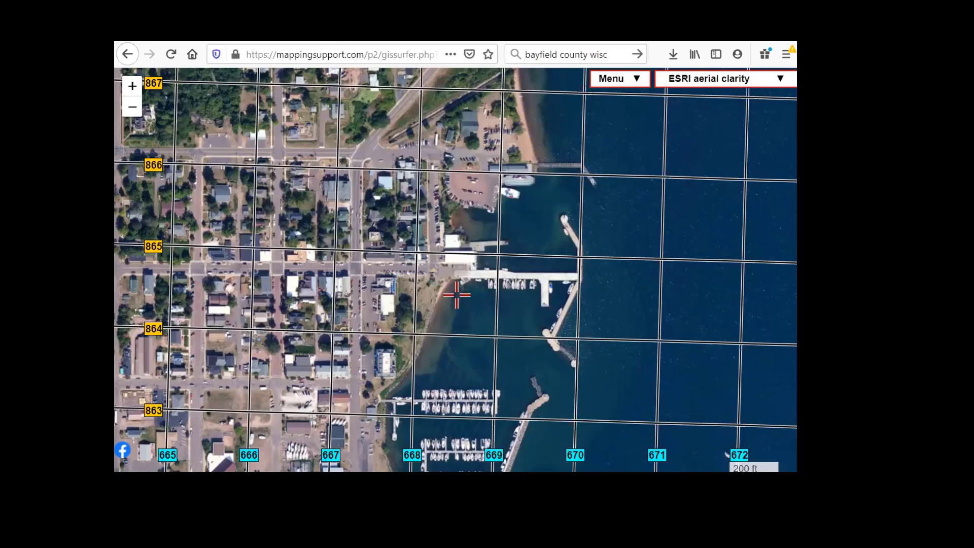
- Switch to the notes document, review its Surfing ArcGIS server section through item 14, and return to the map in Firefox
key(alt+Tab)
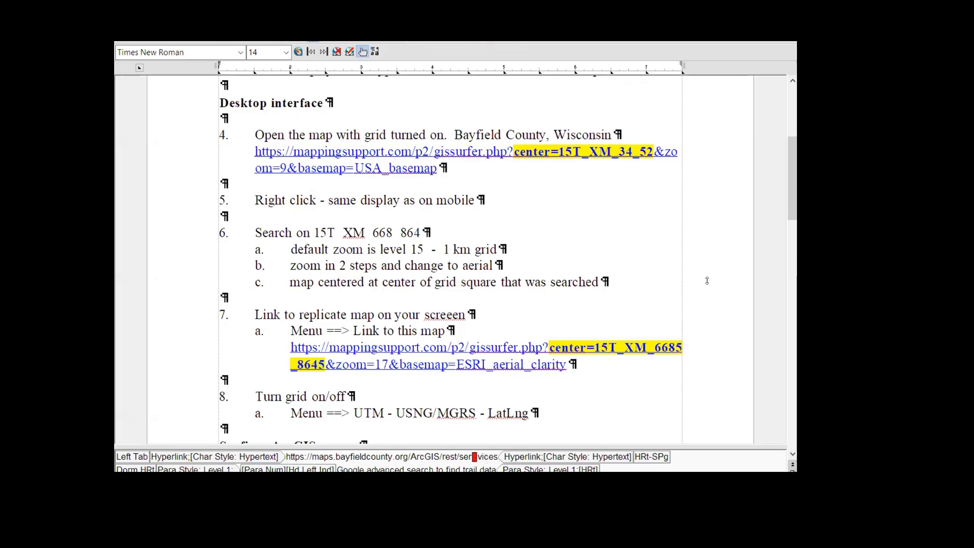
drag(794, 170, 794, 236)
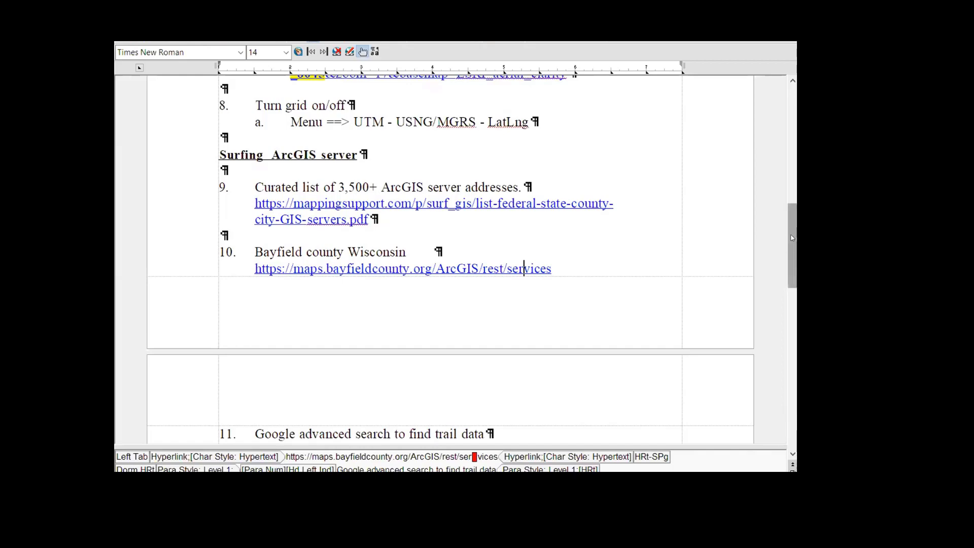
drag(792, 238, 792, 309)
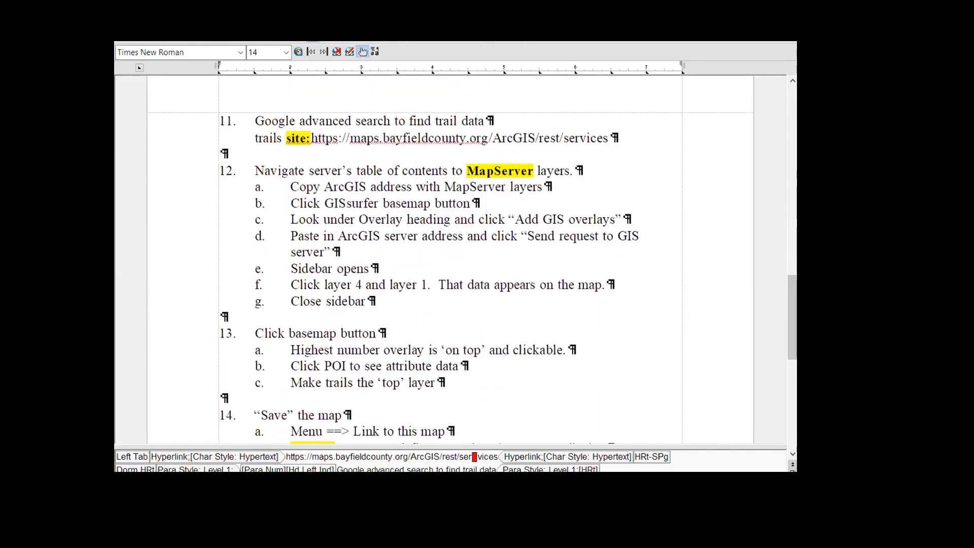
click(558, 442)
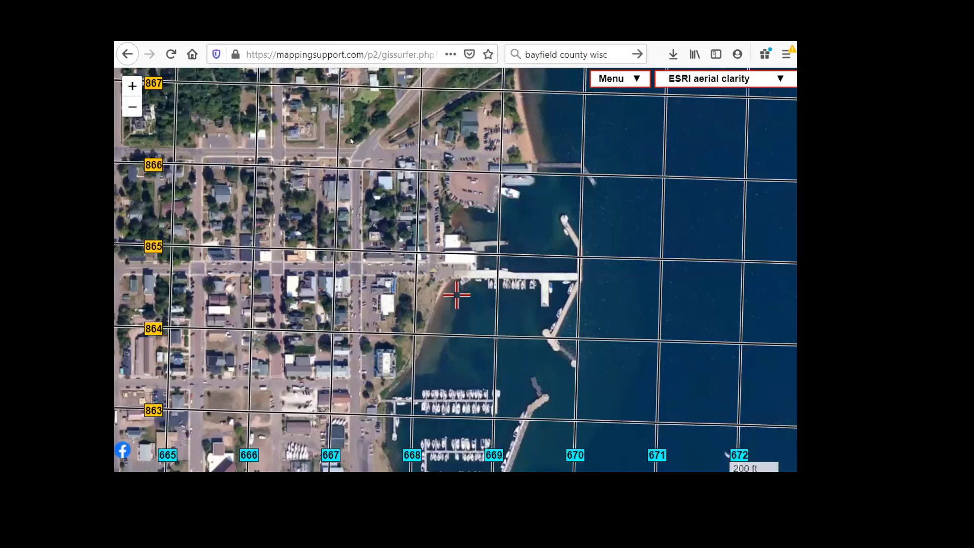
key(ctrl+Tab)
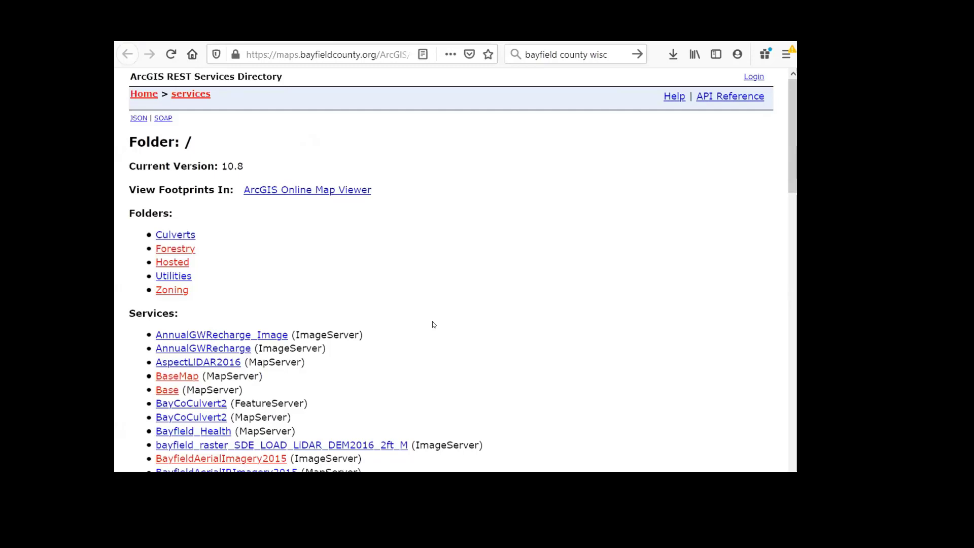
scroll(446, 326, down, 3)
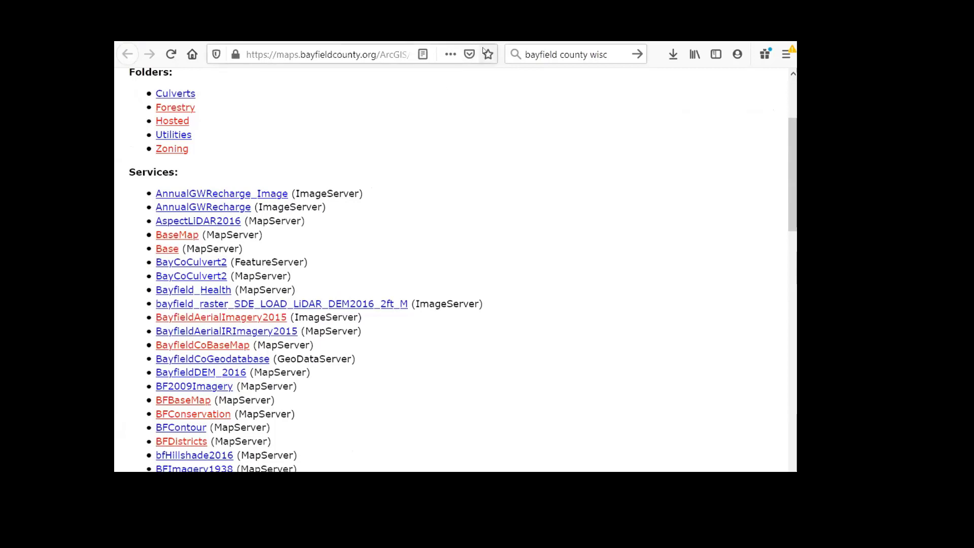
click(355, 33)
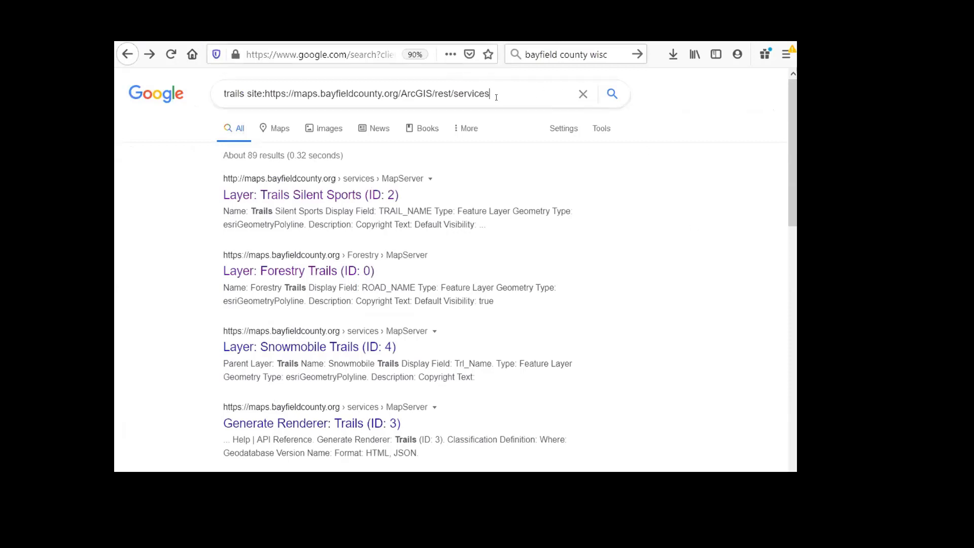
drag(494, 94, 221, 102)
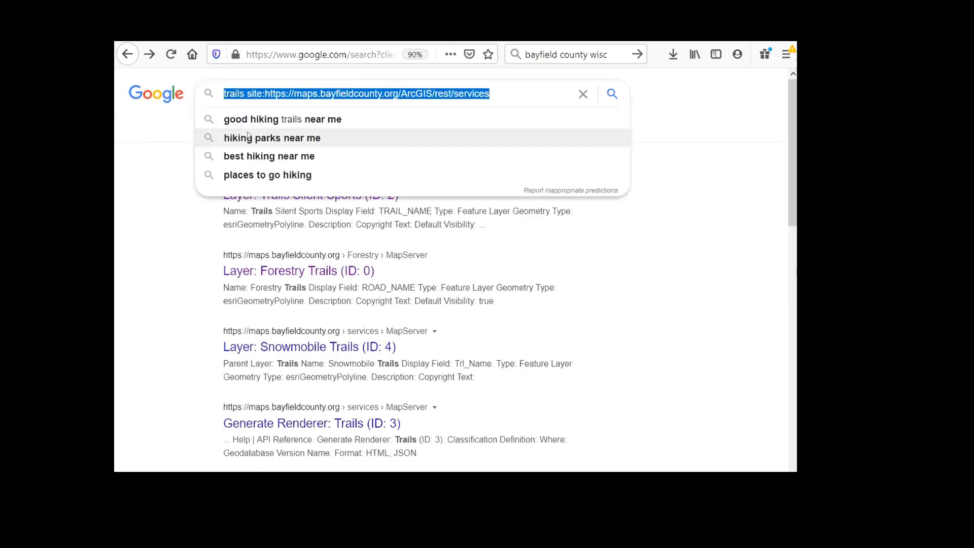
click(662, 265)
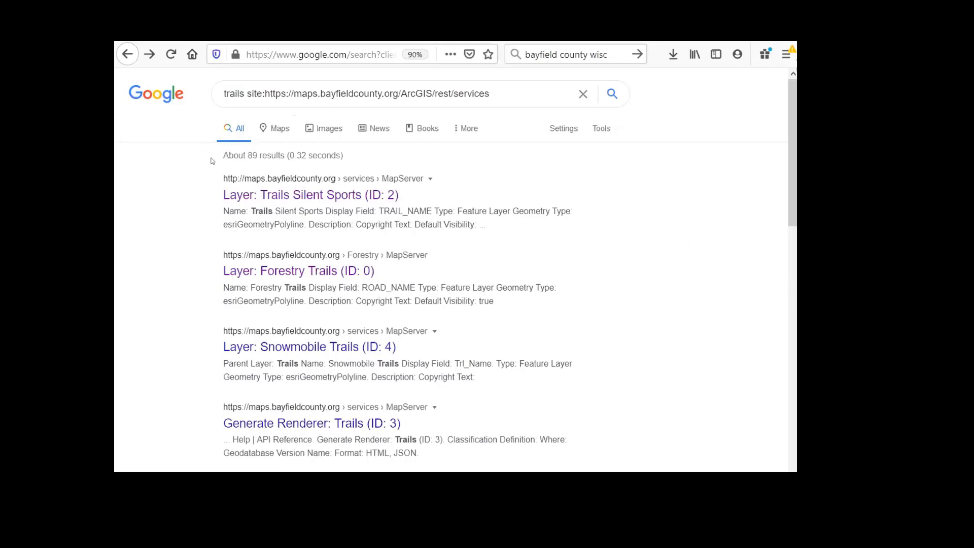
- Open the search result Layer: Trails Silent Sports (ID: 2) and highlight the page's path from Home to the layer
click(268, 195)
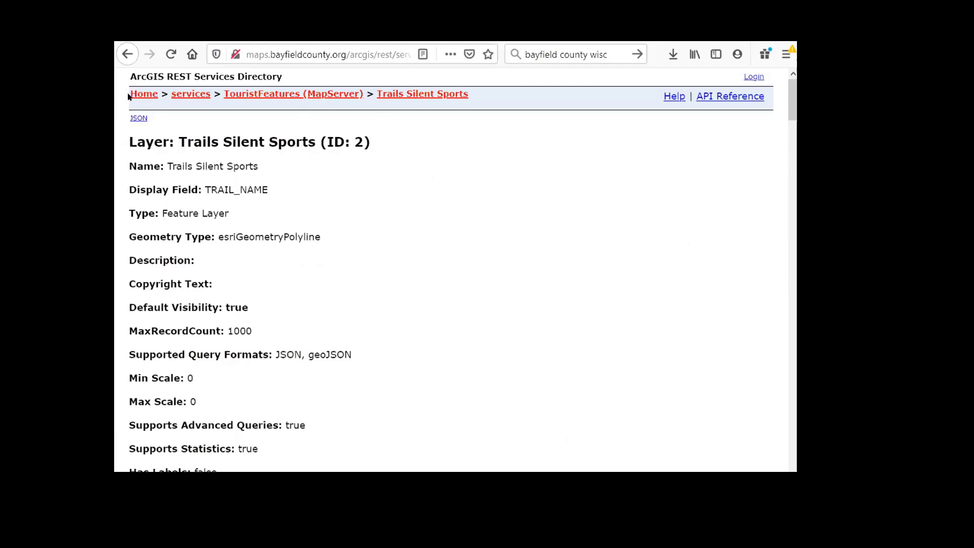
drag(128, 94, 506, 101)
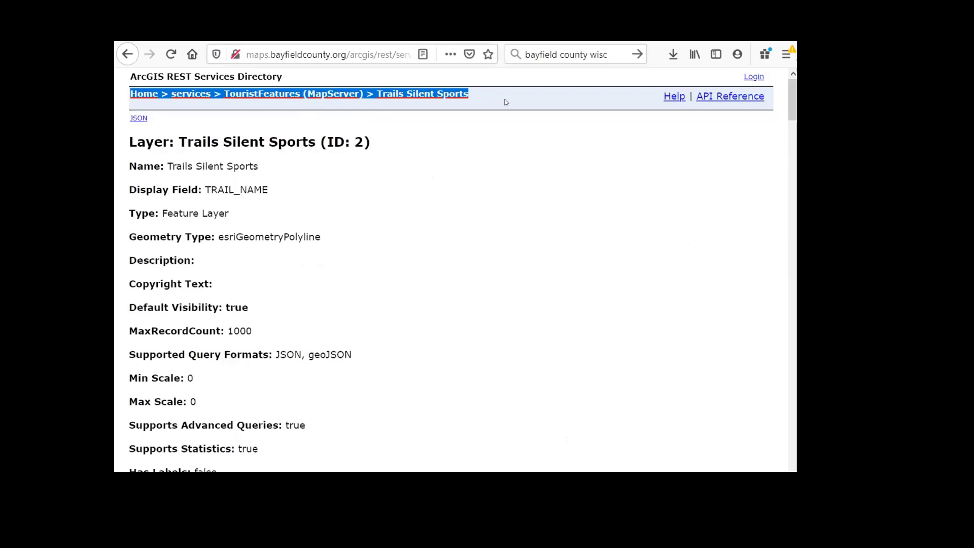
triple_click(510, 155)
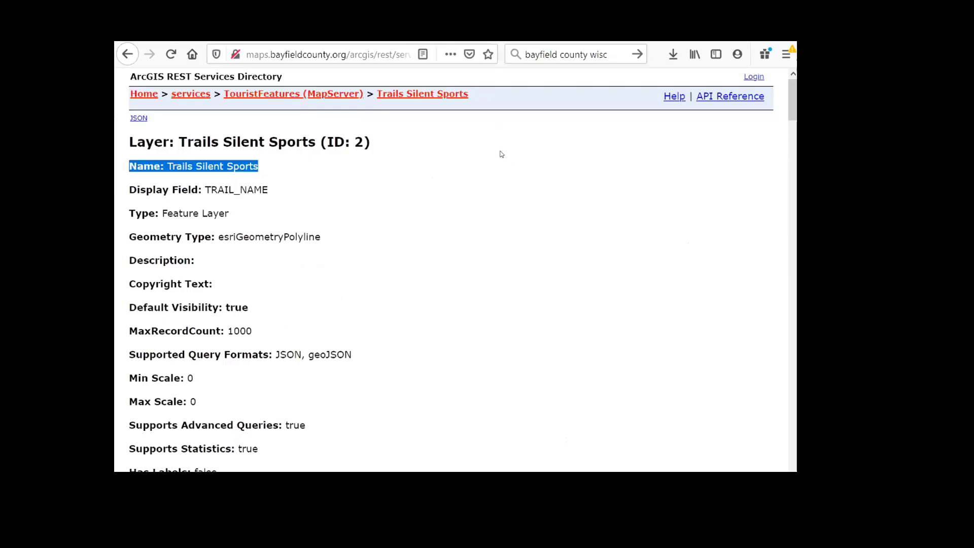
- Go up one level to the TouristFeatures (MapServer) page and highlight its heading
click(327, 96)
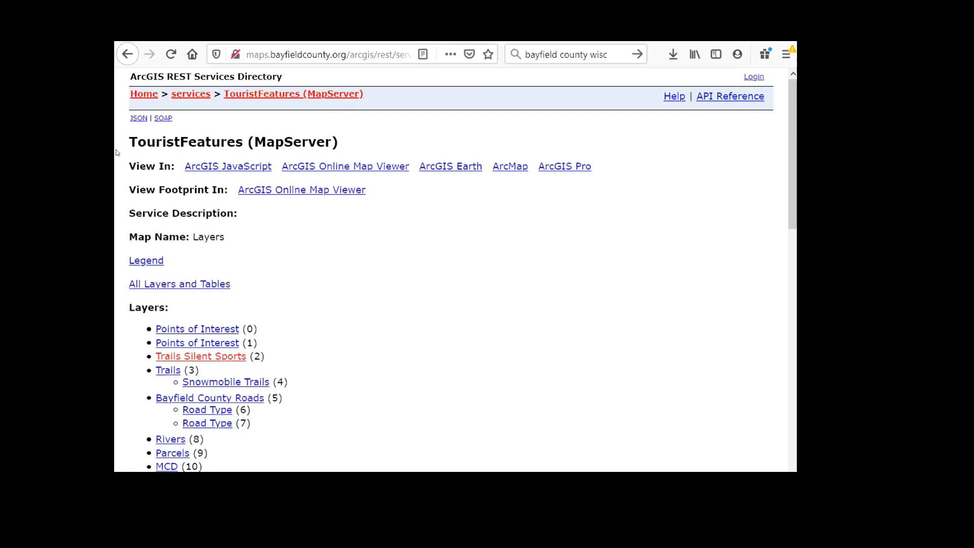
drag(120, 144, 365, 142)
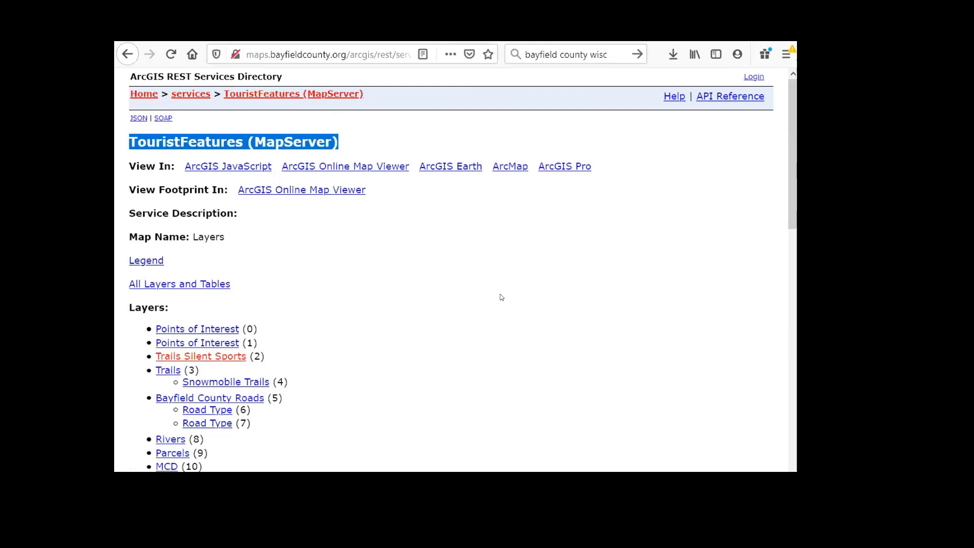
click(464, 304)
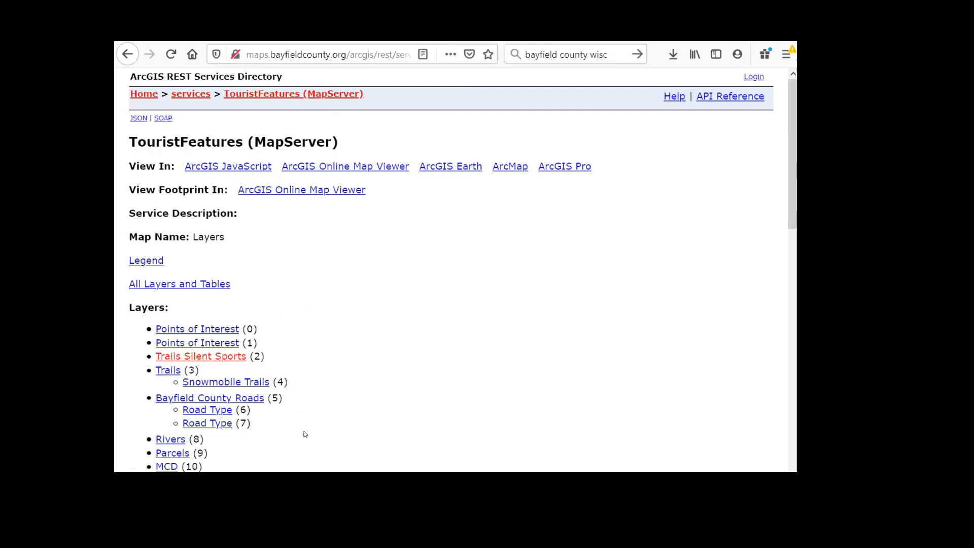
- Copy the full web address of the TouristFeatures MapServer page
click(338, 53)
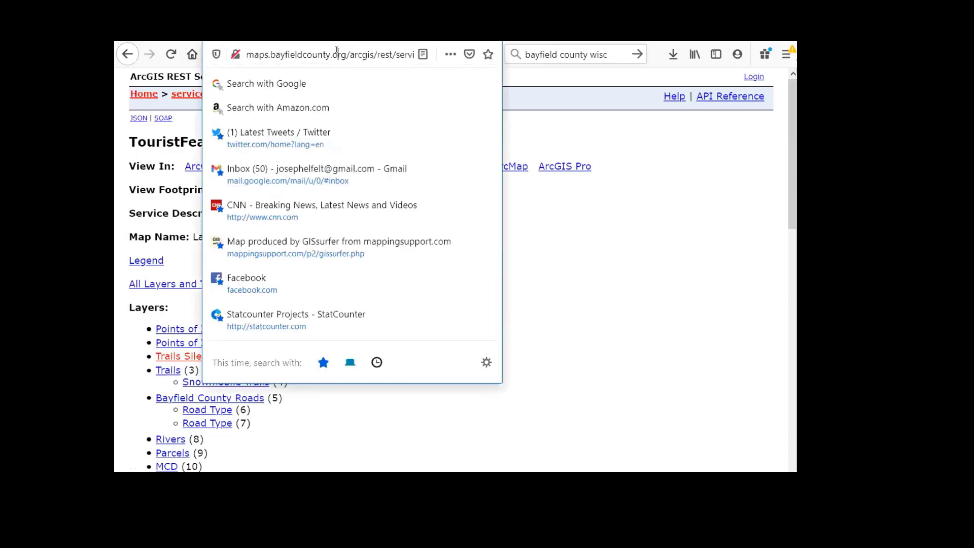
triple_click(335, 50)
right_click(336, 50)
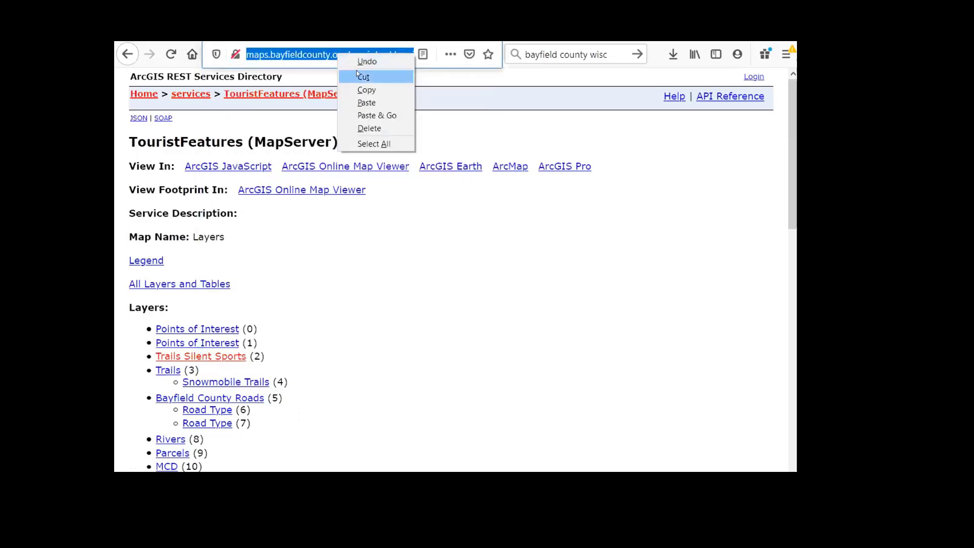
click(364, 89)
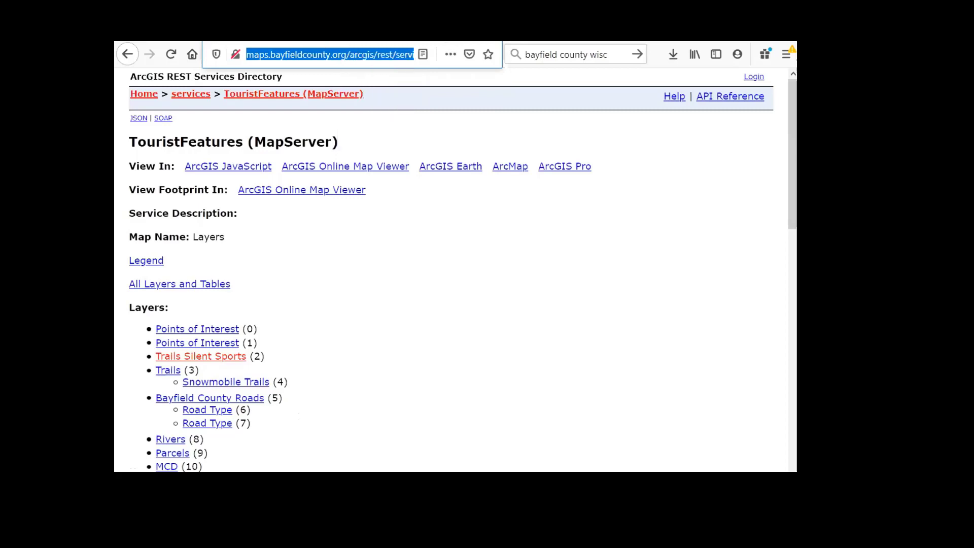
- Switch back to the GISsurfer map of Bayfield County and reload it with the USA basemap
click(375, 36)
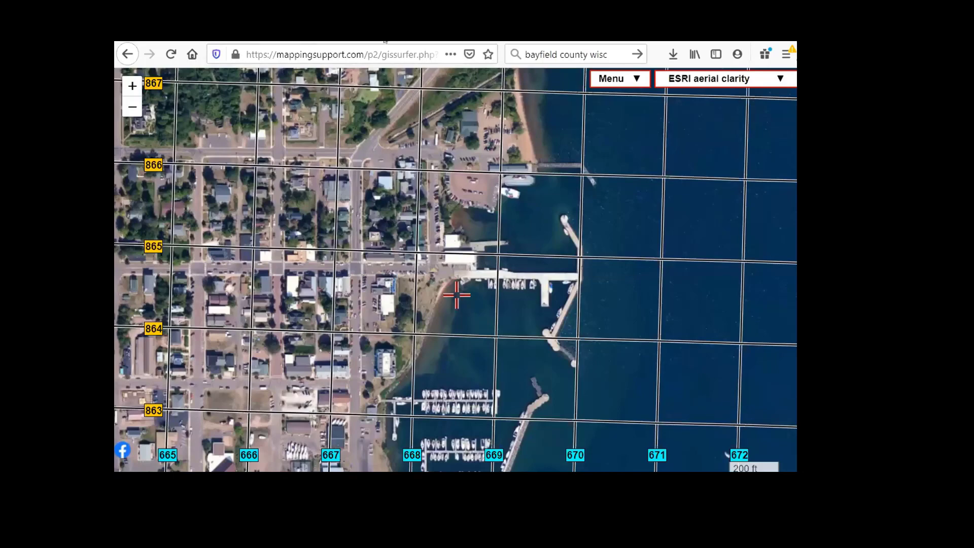
click(384, 39)
click(388, 39)
click(171, 53)
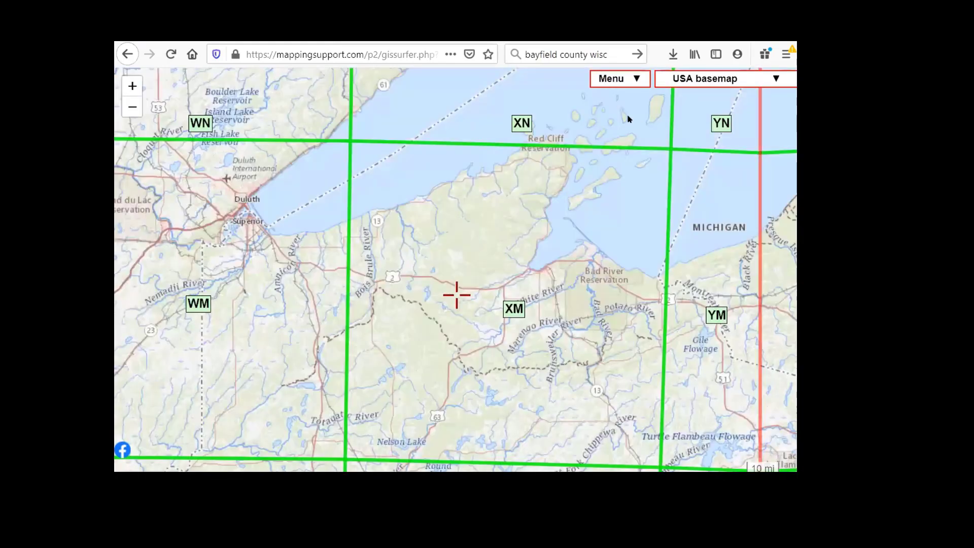
click(701, 80)
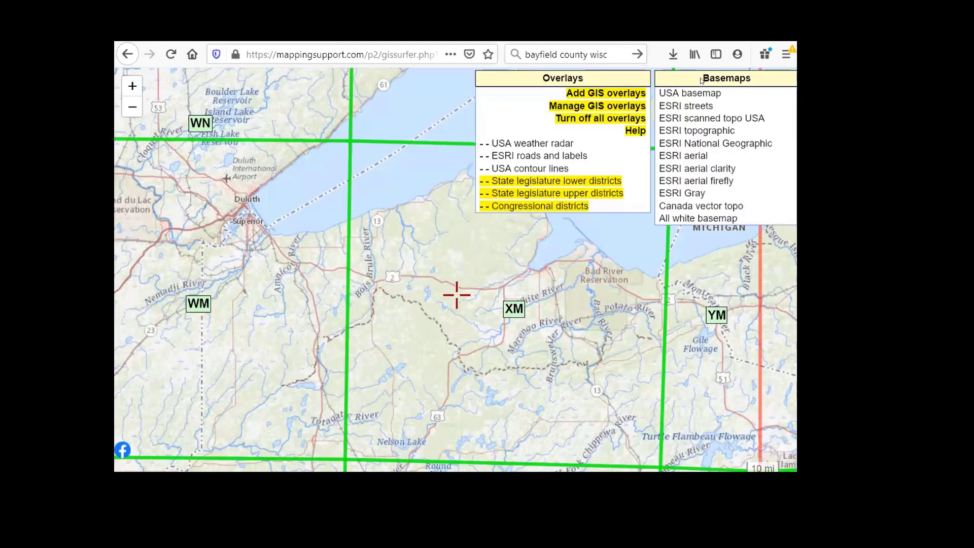
click(577, 91)
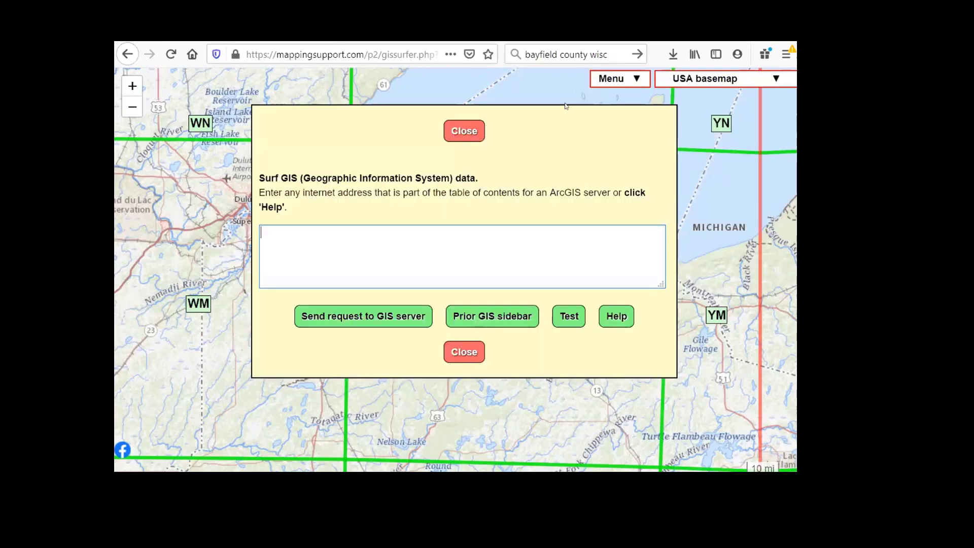
right_click(335, 239)
click(357, 285)
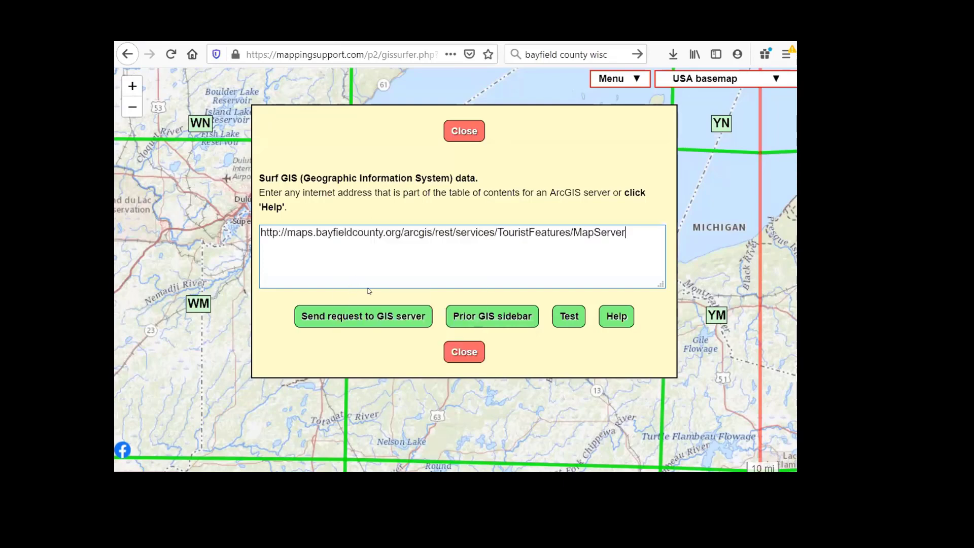
click(368, 316)
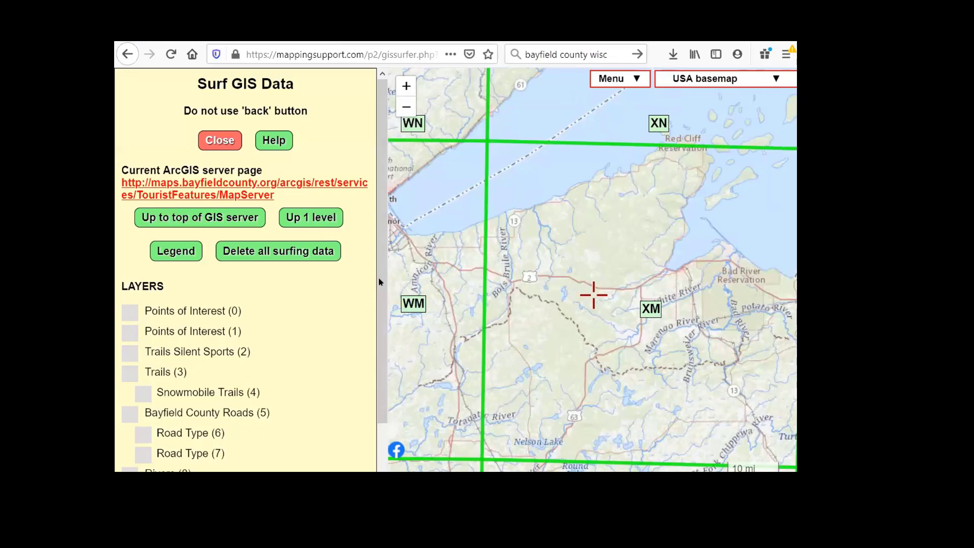
- Turn on the Snowmobile Trails (4) and Points of Interest (1) layers of the TouristFeatures server
drag(380, 286, 367, 376)
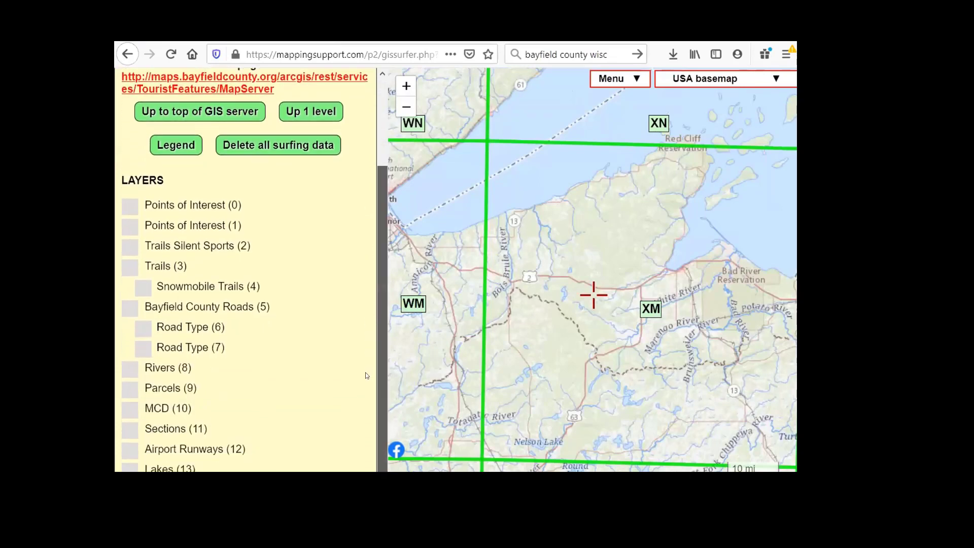
scroll(365, 372, up, 2)
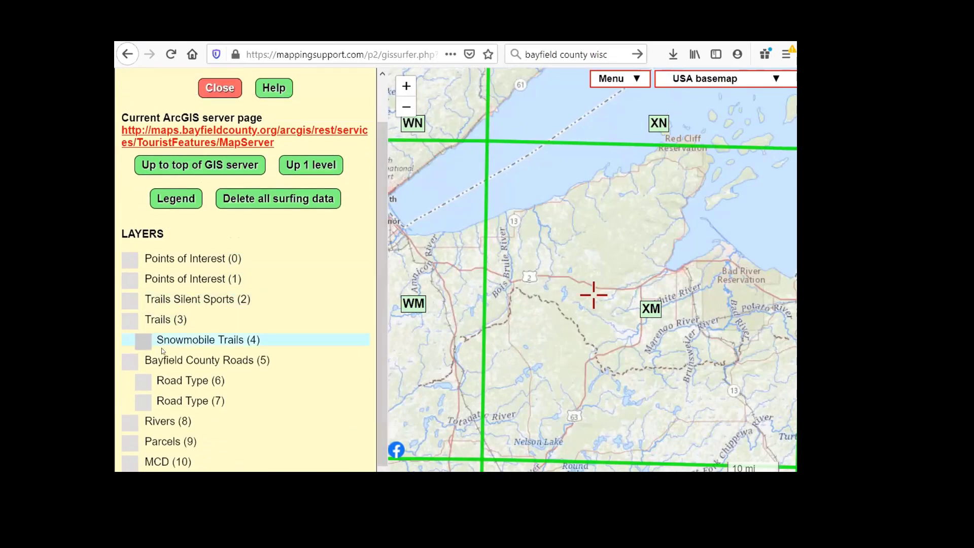
click(144, 341)
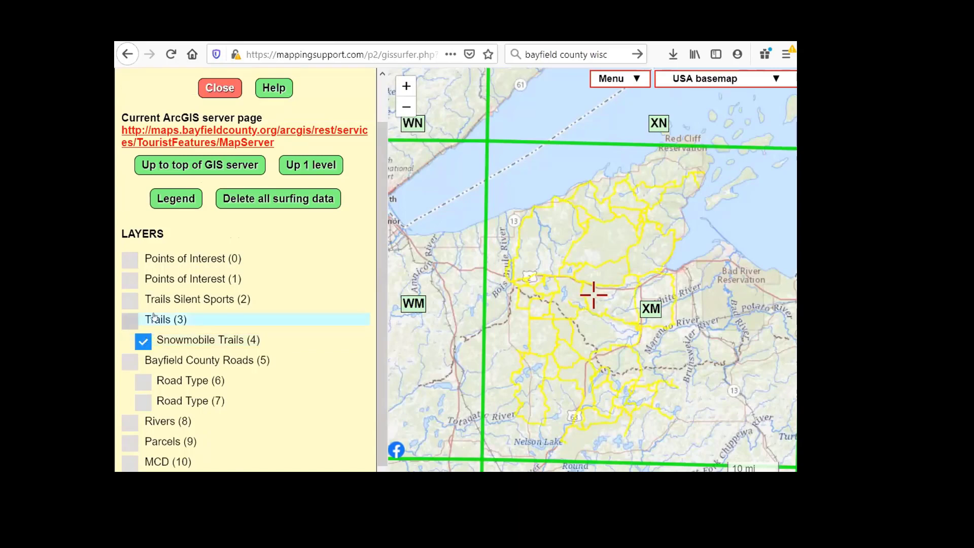
click(128, 282)
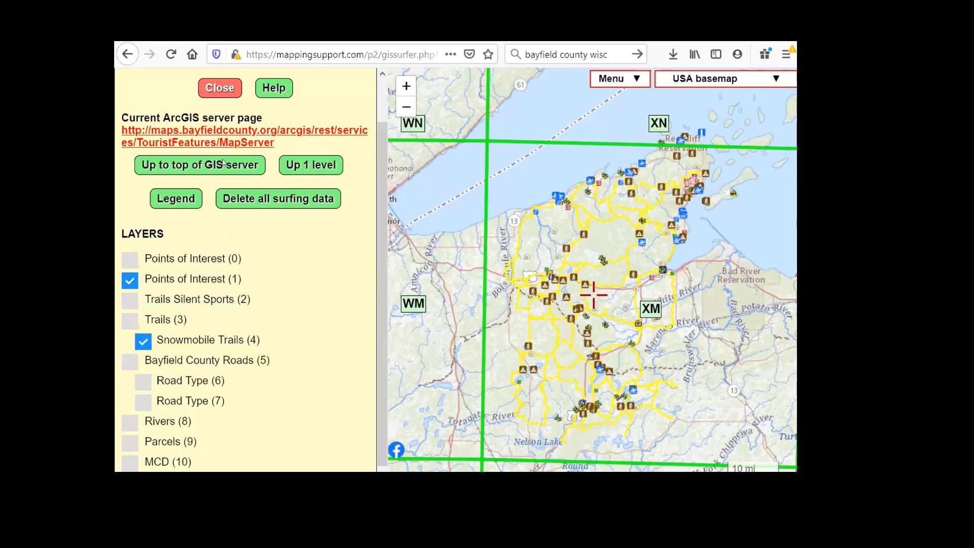
- Close the GIS sidebar and view the attribute data of the Rainbow Lake Wilderness Area point of interest
click(221, 90)
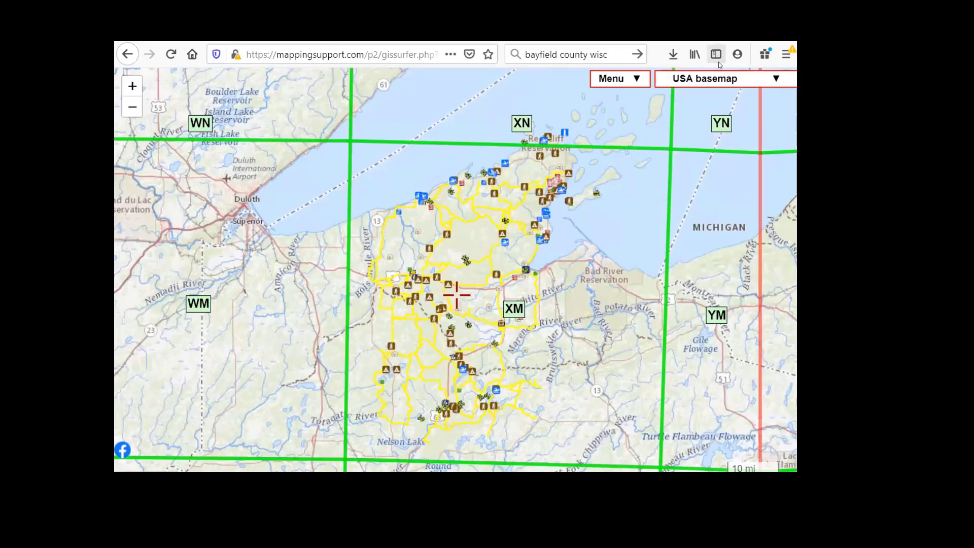
click(718, 77)
click(448, 332)
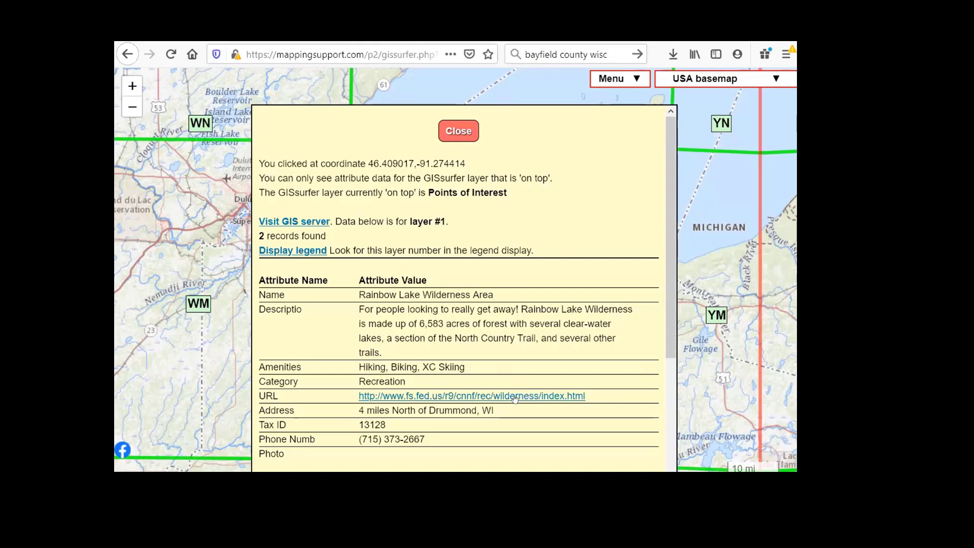
click(453, 132)
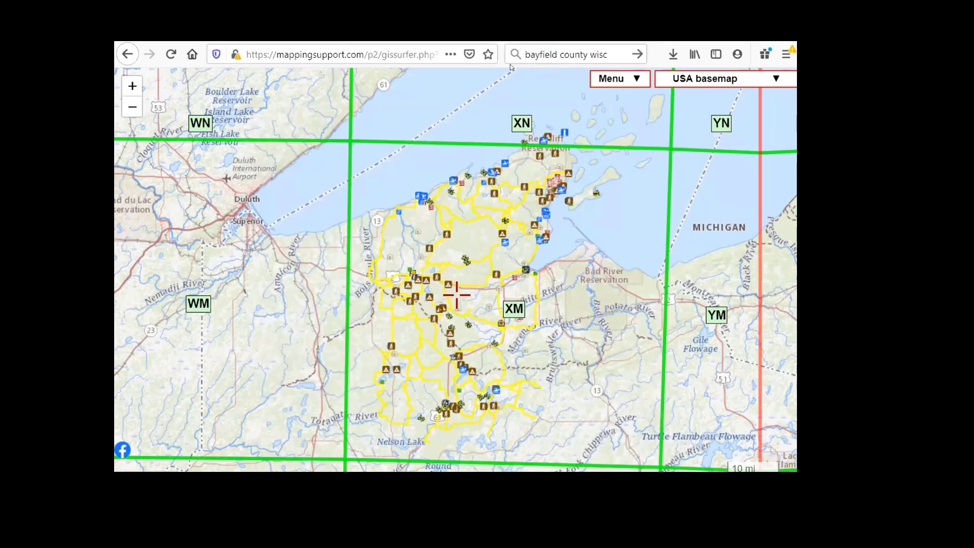
- Turn the Snowmobile Trails overlay off and on again to put it on top, and view the Lenawee Trail's attribute data
click(706, 77)
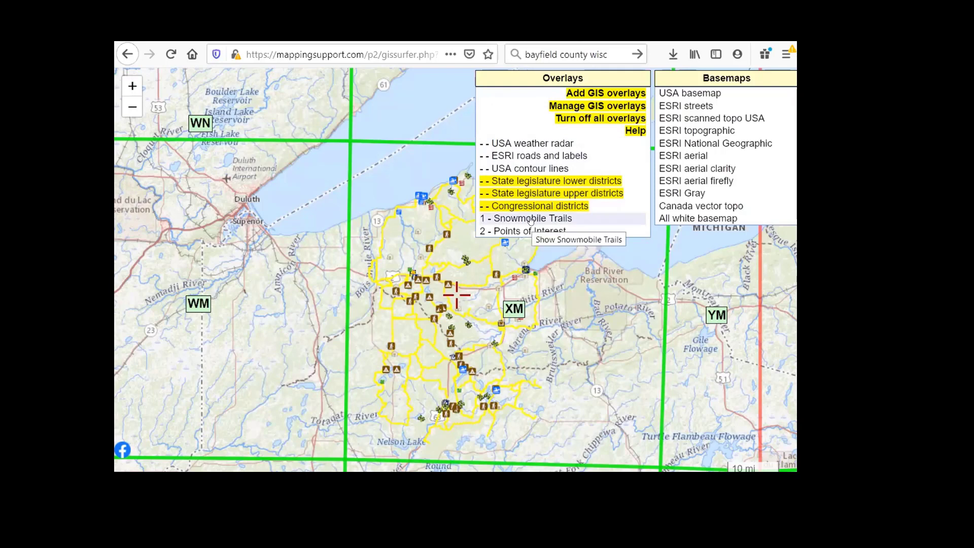
click(530, 220)
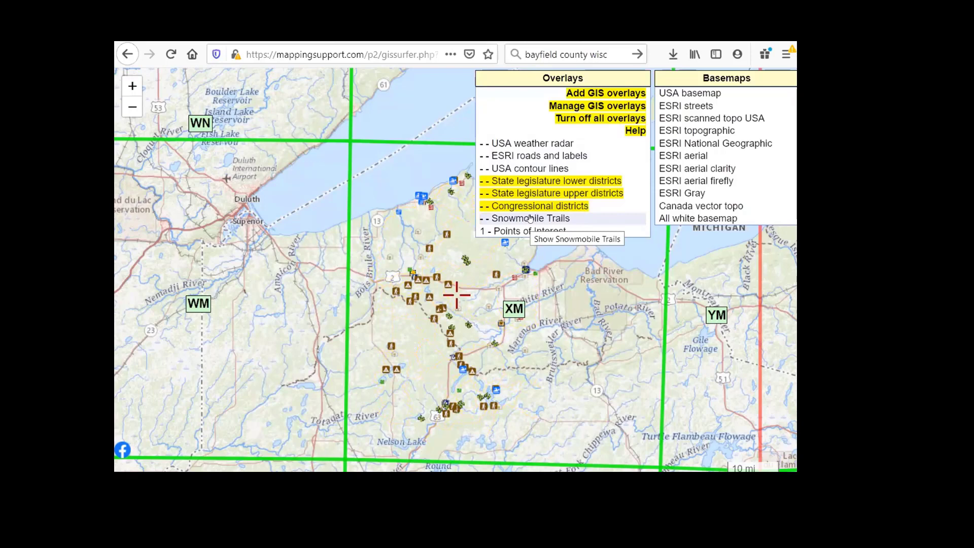
click(530, 218)
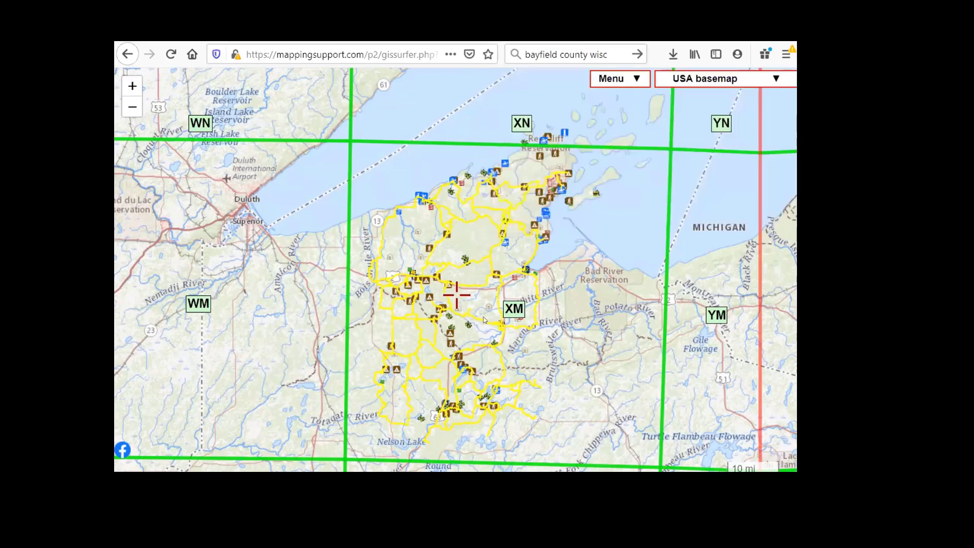
click(462, 222)
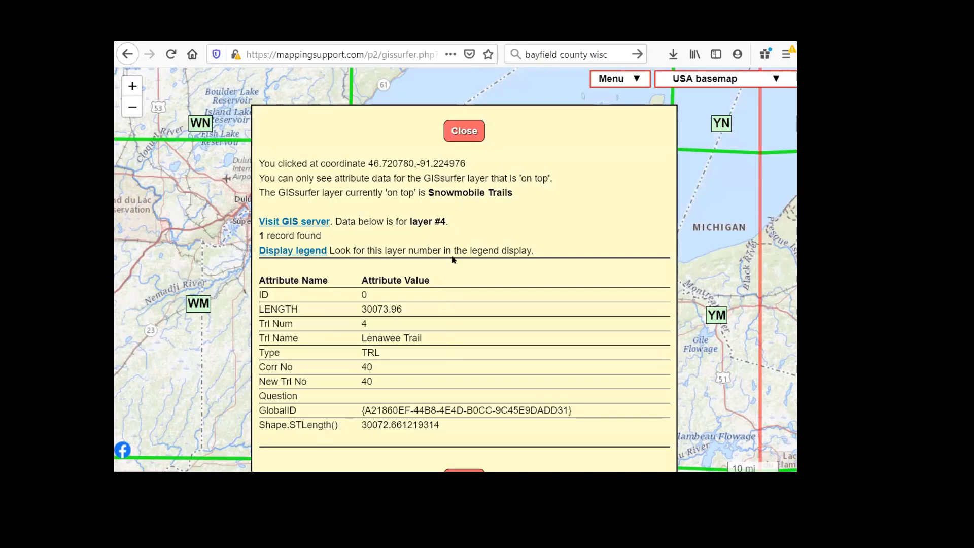
click(473, 136)
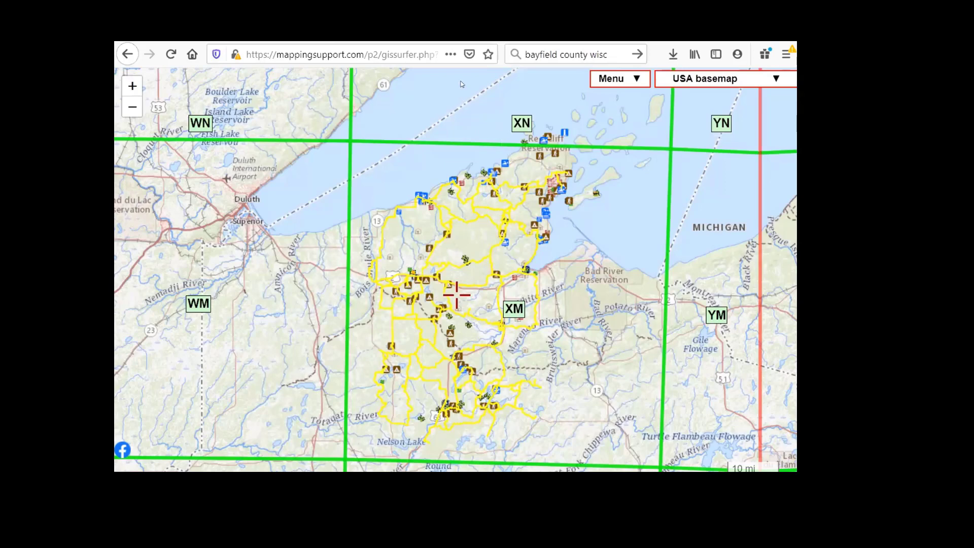
- Generate a GISsurfer link to the current map and copy it
click(612, 79)
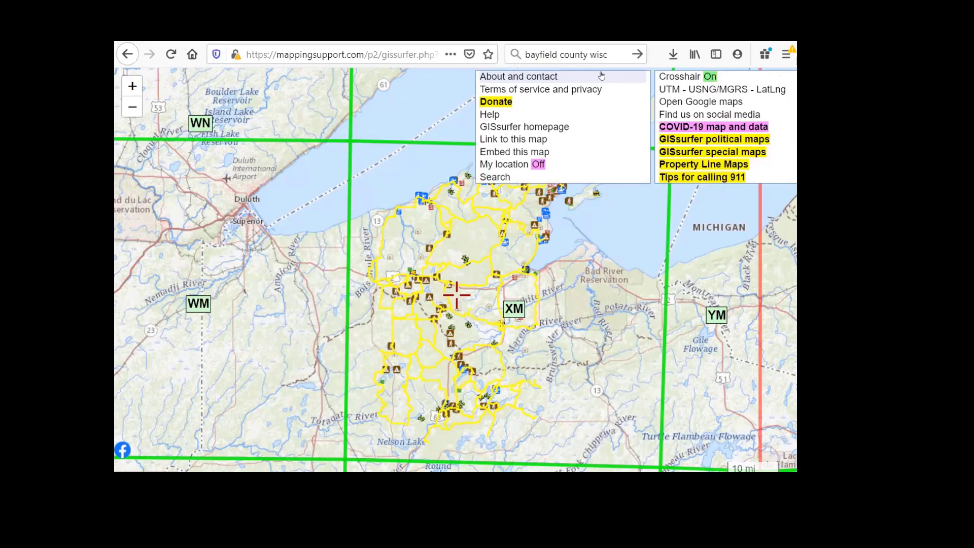
click(520, 141)
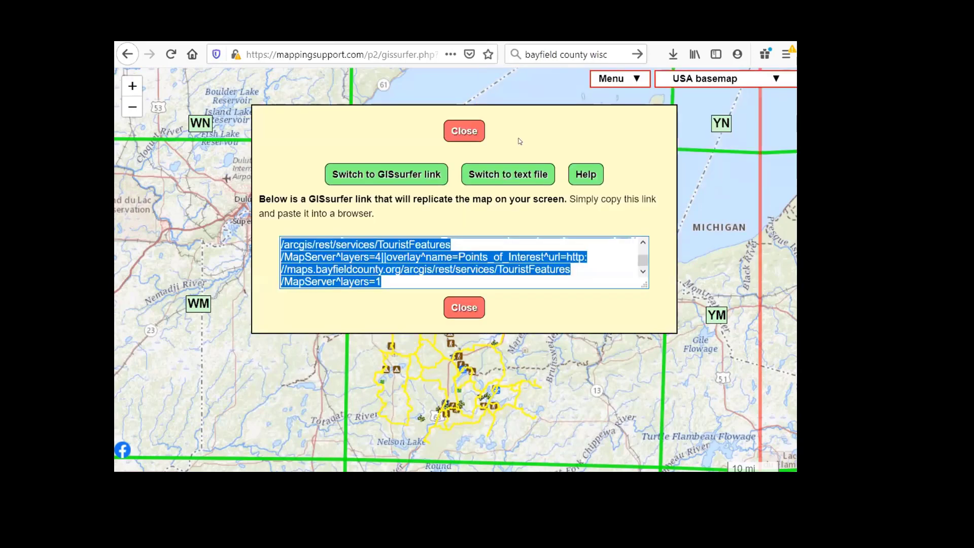
right_click(329, 263)
click(357, 378)
- Load the copied map link in a new browser tab
click(620, 41)
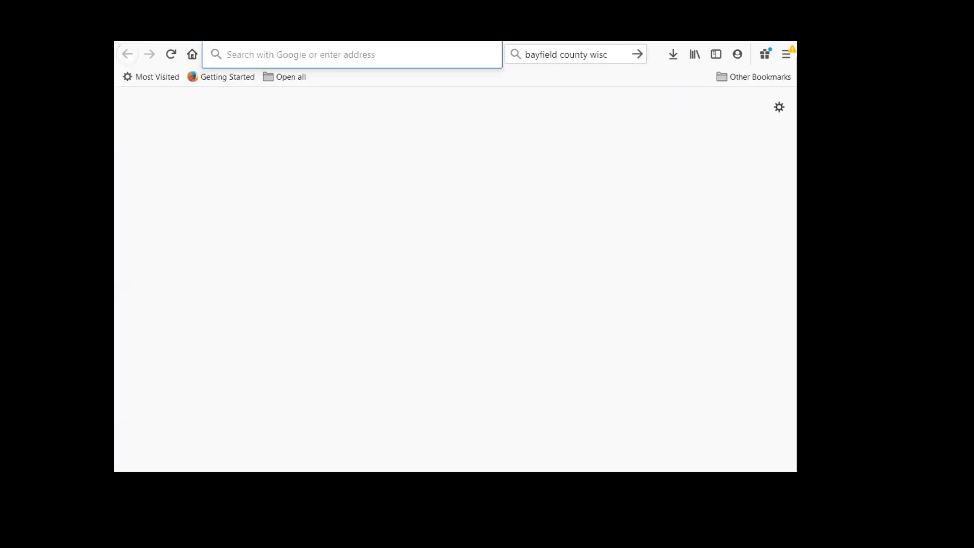
right_click(254, 56)
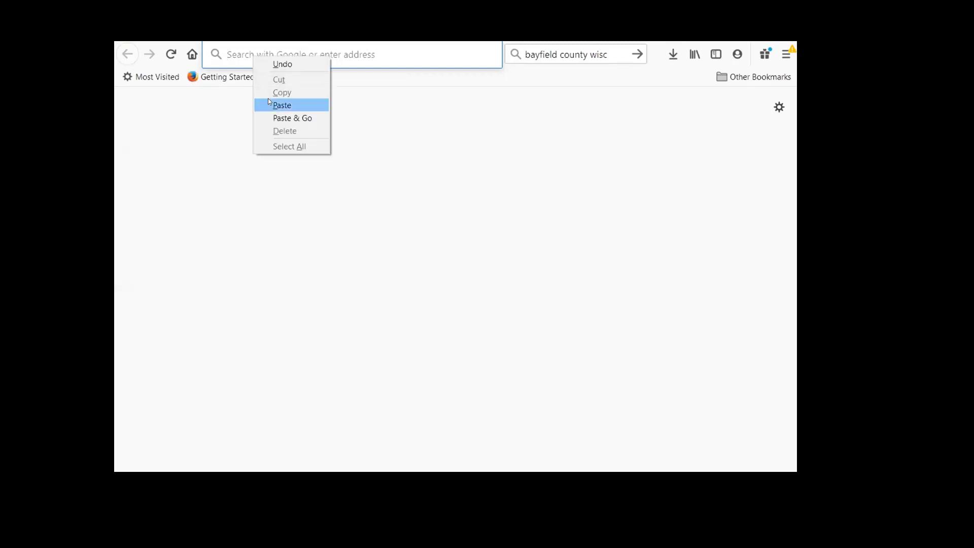
click(268, 99)
key(Return)
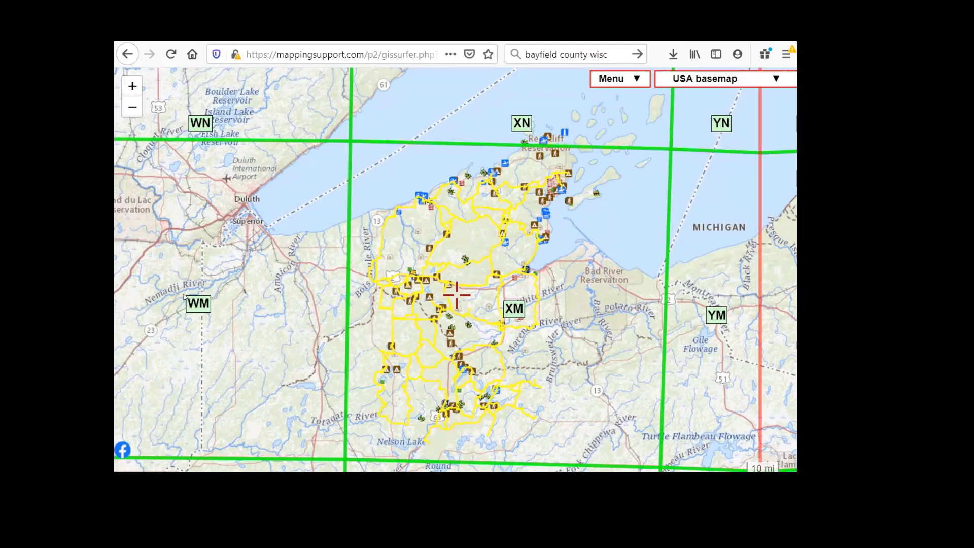
- Switch to the presentation outline document and review the items beyond saving the map
key(alt+Tab)
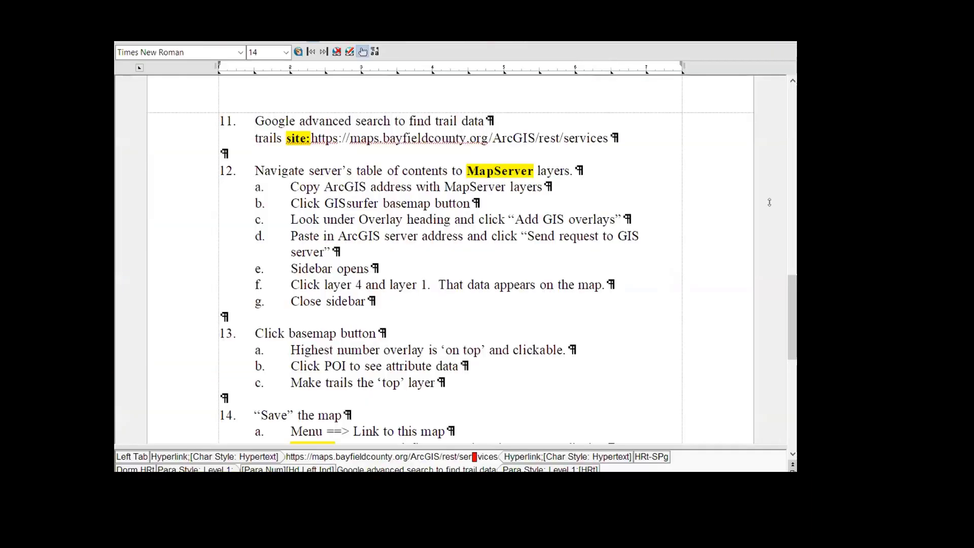
drag(793, 325, 793, 391)
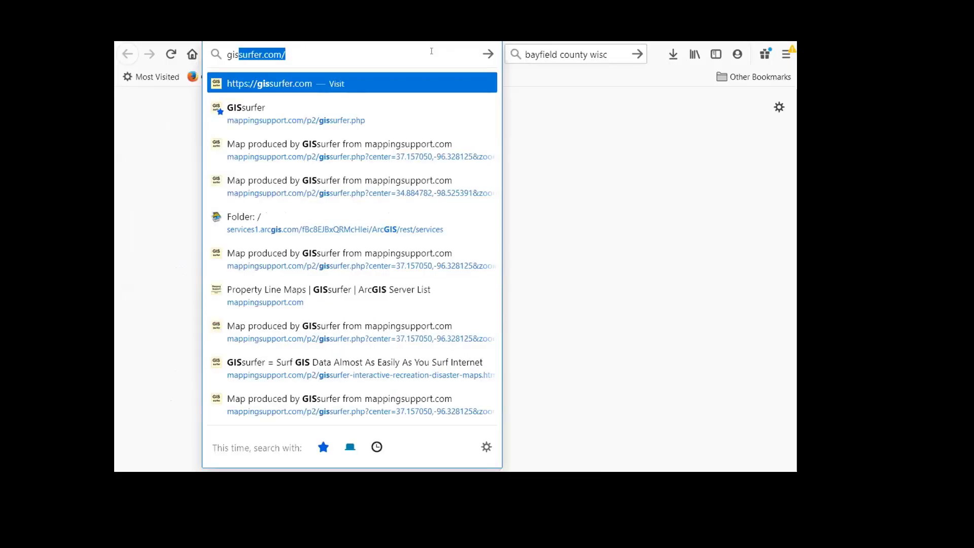
- Go to gissurfer.com in the browser and open its map full screen, centred on the Upper Midwest
key(Return)
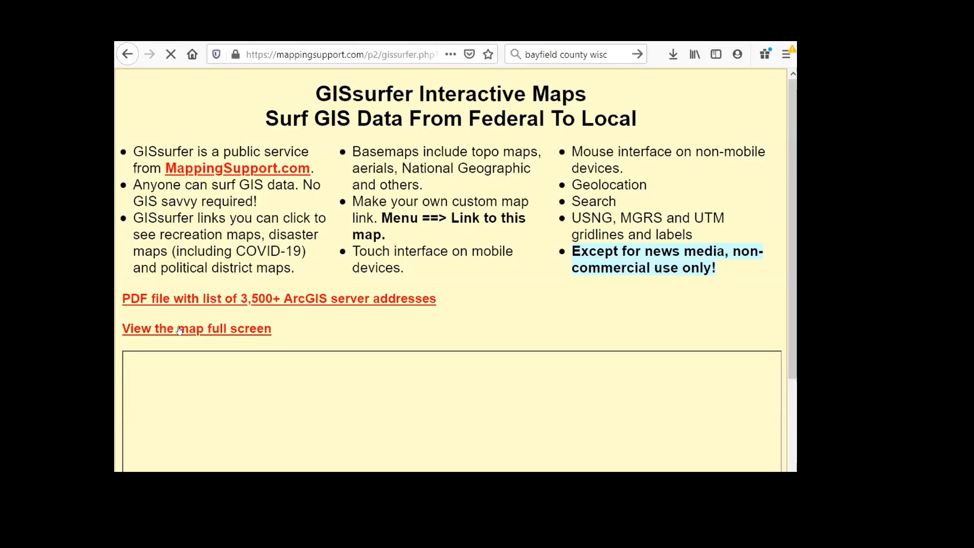
click(179, 329)
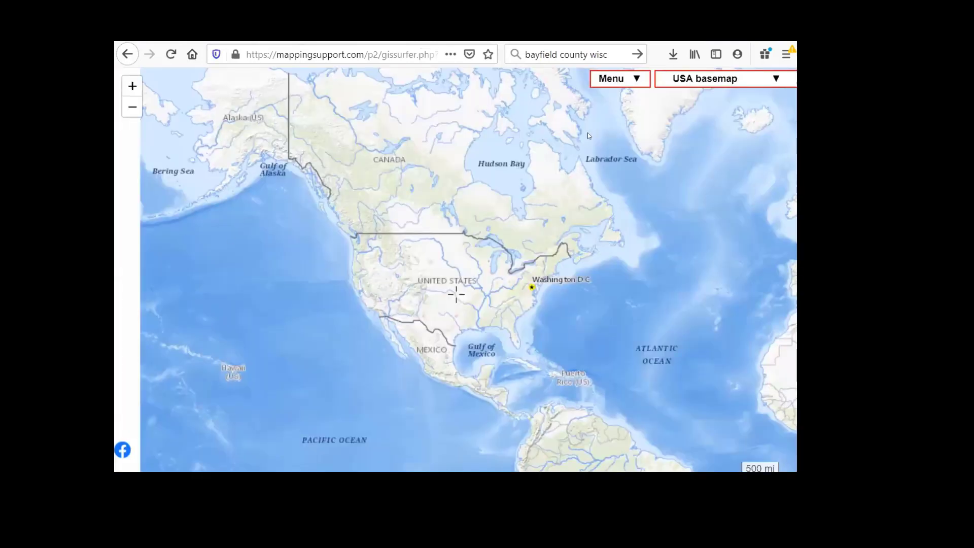
scroll(451, 230, up, 1)
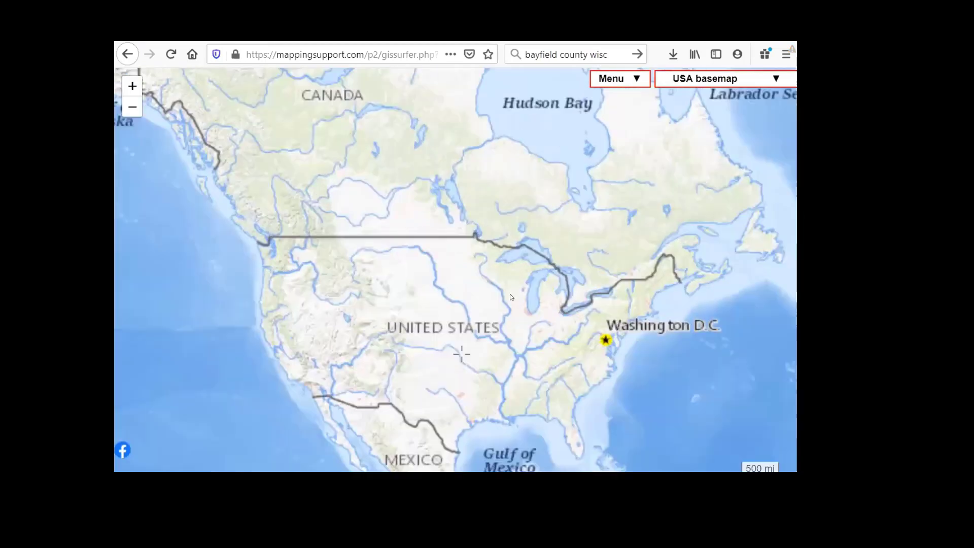
scroll(526, 281, up, 2)
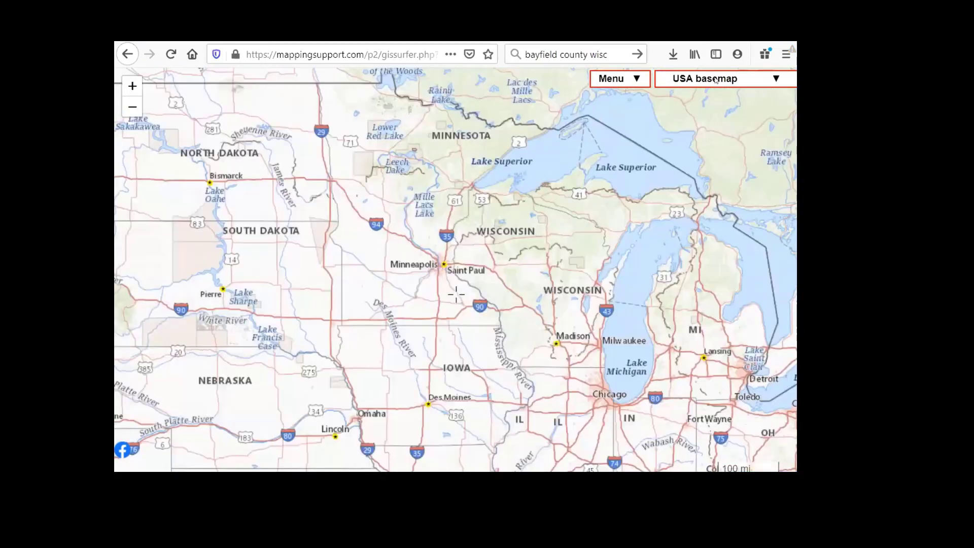
click(715, 80)
click(586, 93)
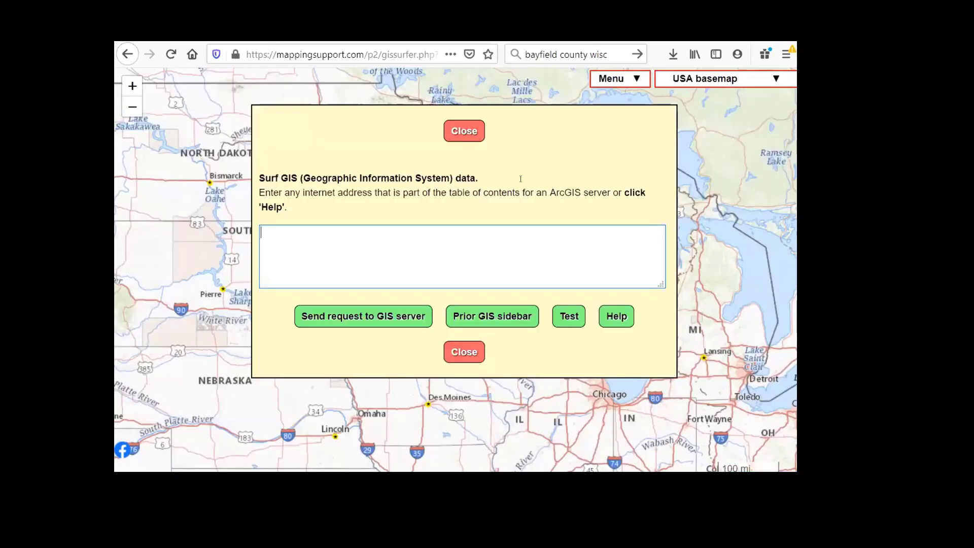
right_click(471, 254)
click(503, 307)
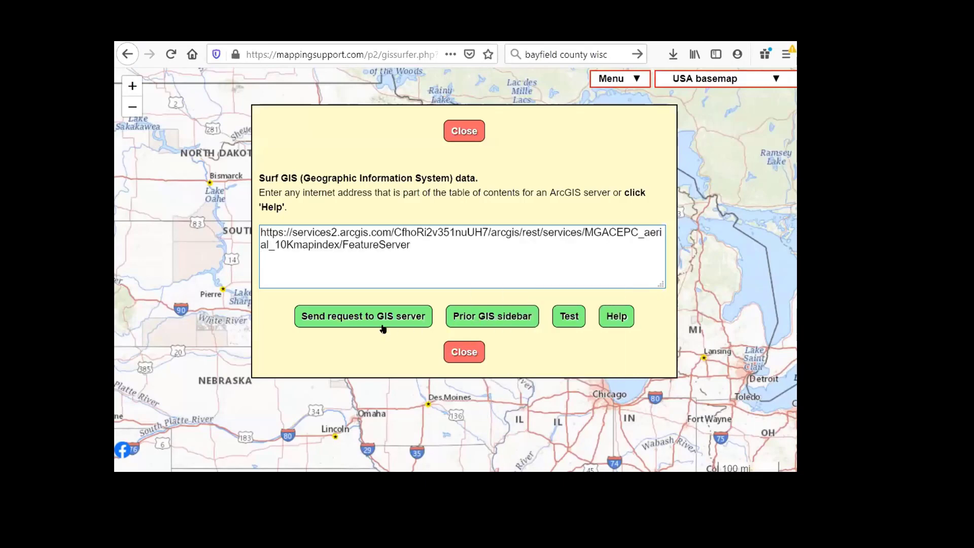
click(381, 323)
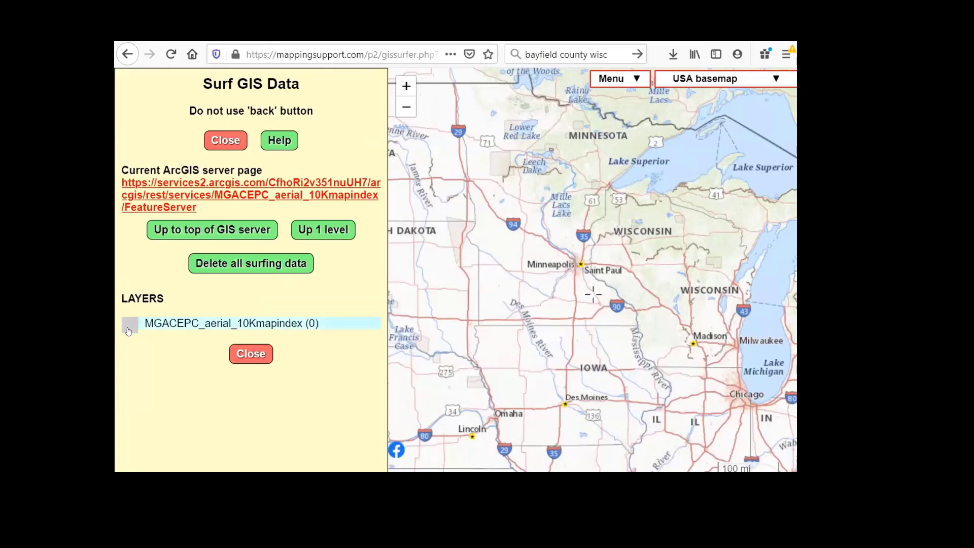
click(129, 327)
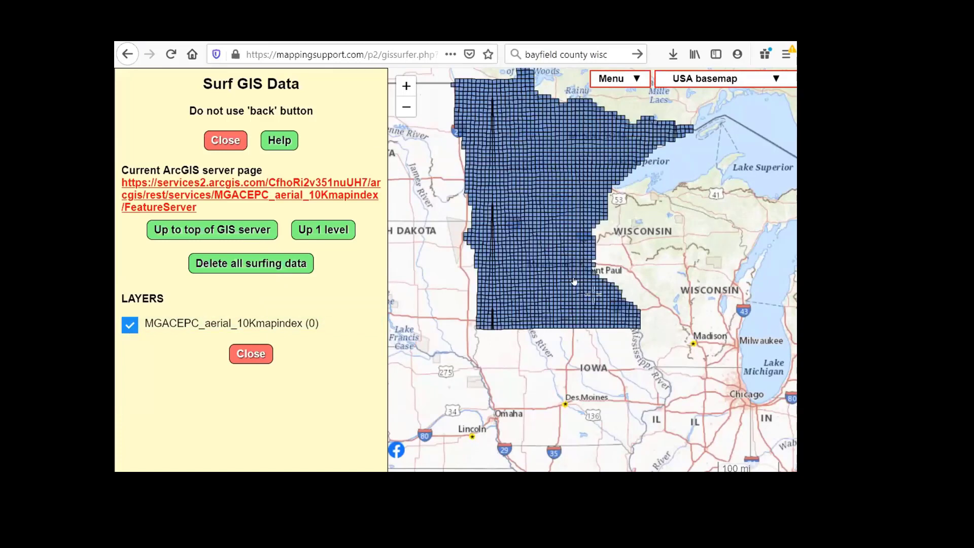
click(237, 140)
- Open the aerial PDF linked in grid square 15TVK38's attribute data, return to the map and close the data
scroll(400, 236, up, 4)
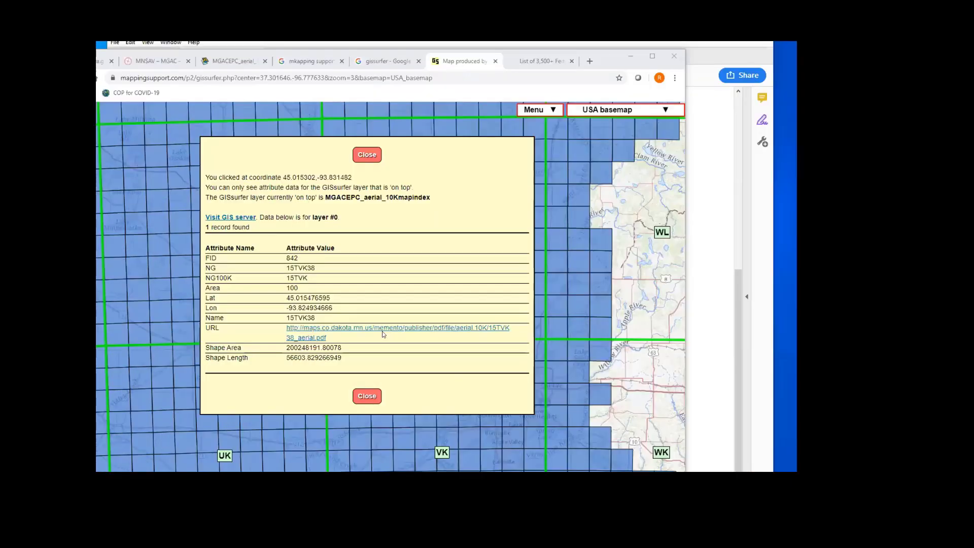
click(483, 331)
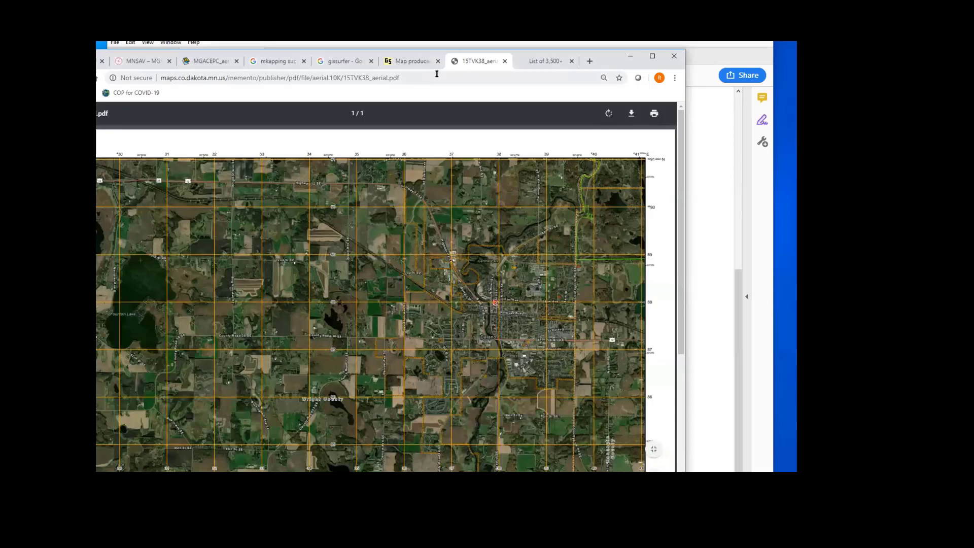
click(406, 67)
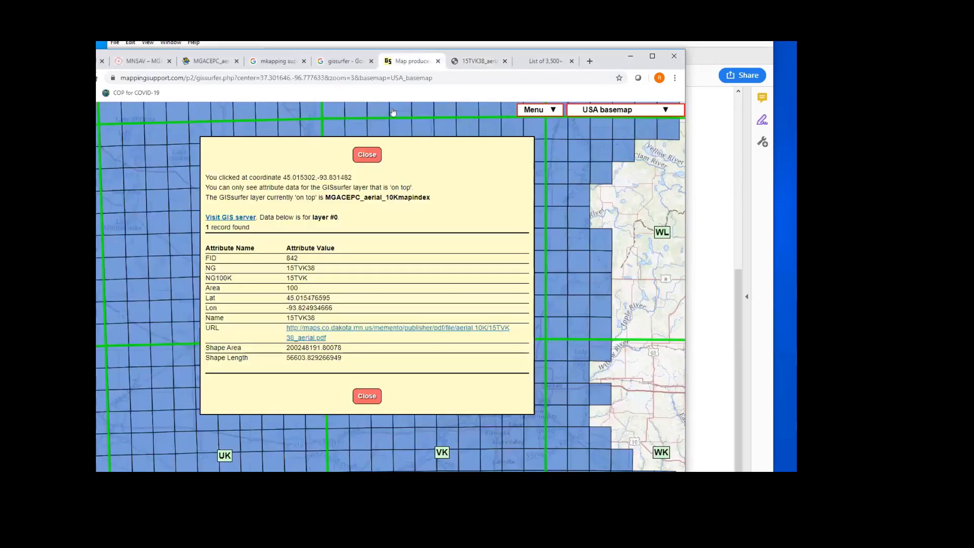
click(356, 153)
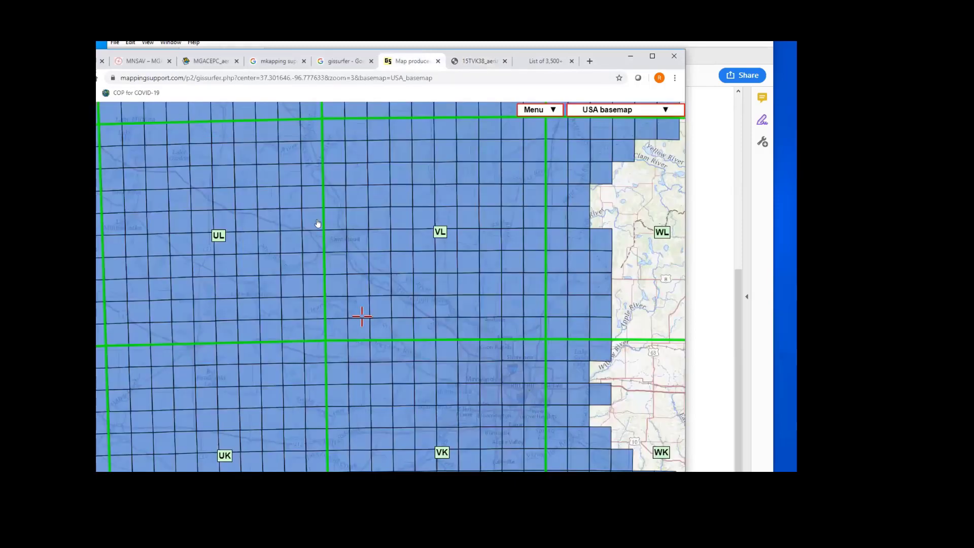
- Query attribute data for grid squares 15TUL83 and 15TUL82 and for a square beside the red zone boundary near TK
click(288, 282)
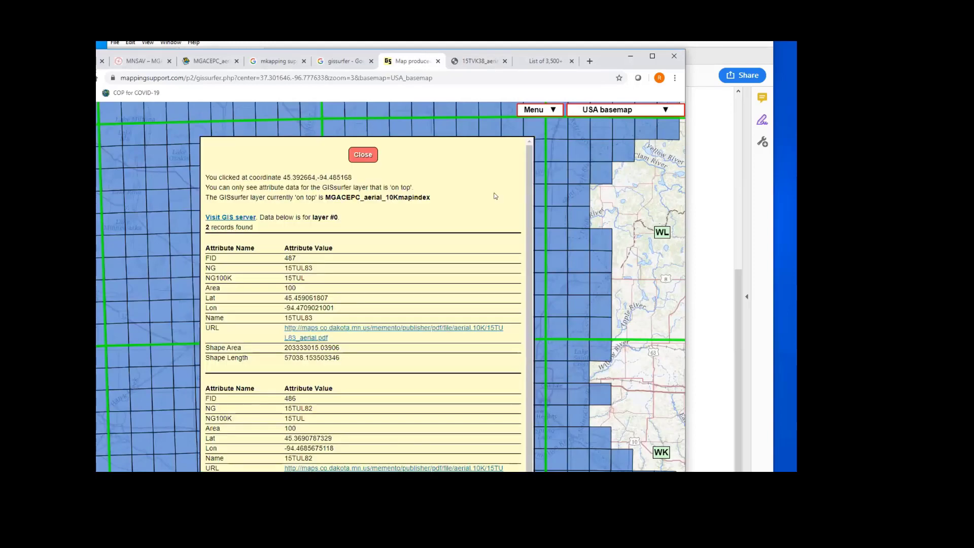
click(362, 157)
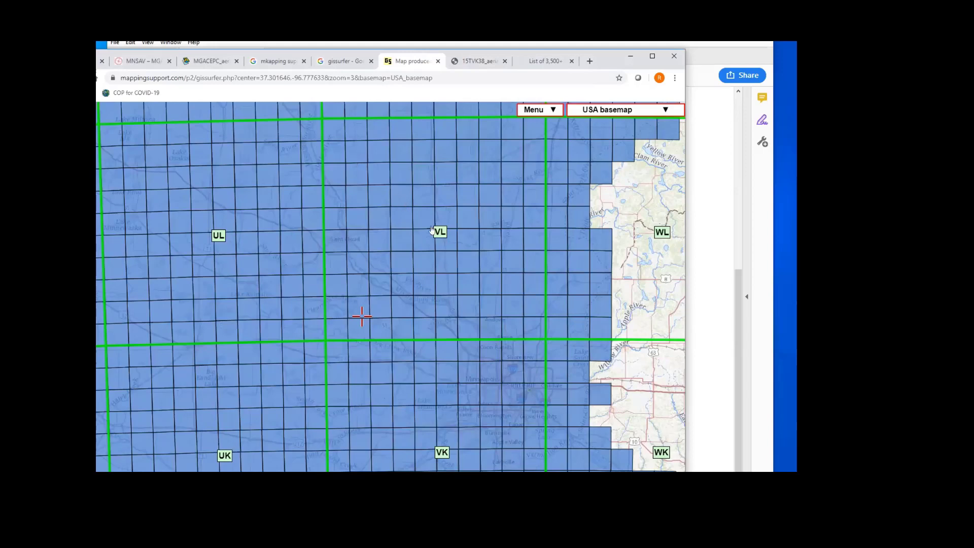
drag(499, 432, 365, 168)
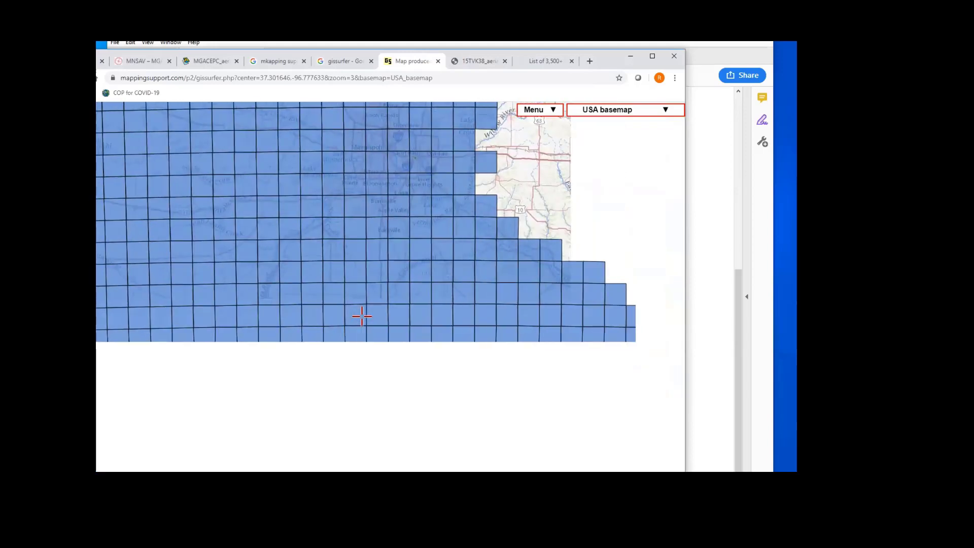
drag(218, 203, 498, 254)
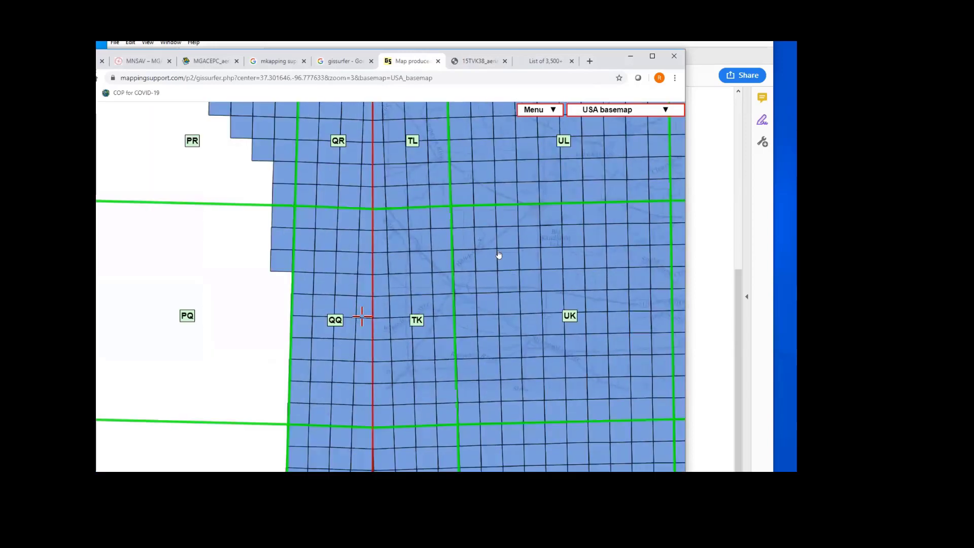
click(379, 267)
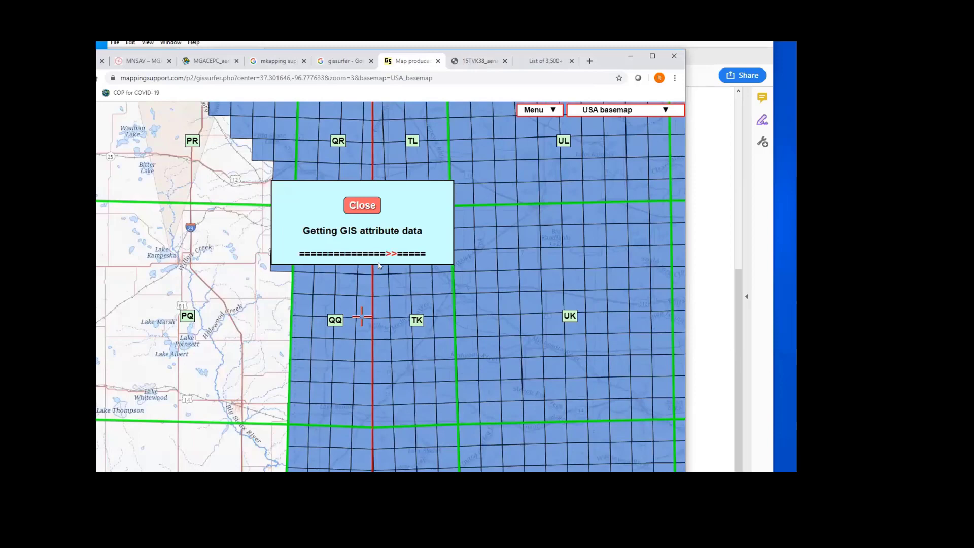
click(373, 328)
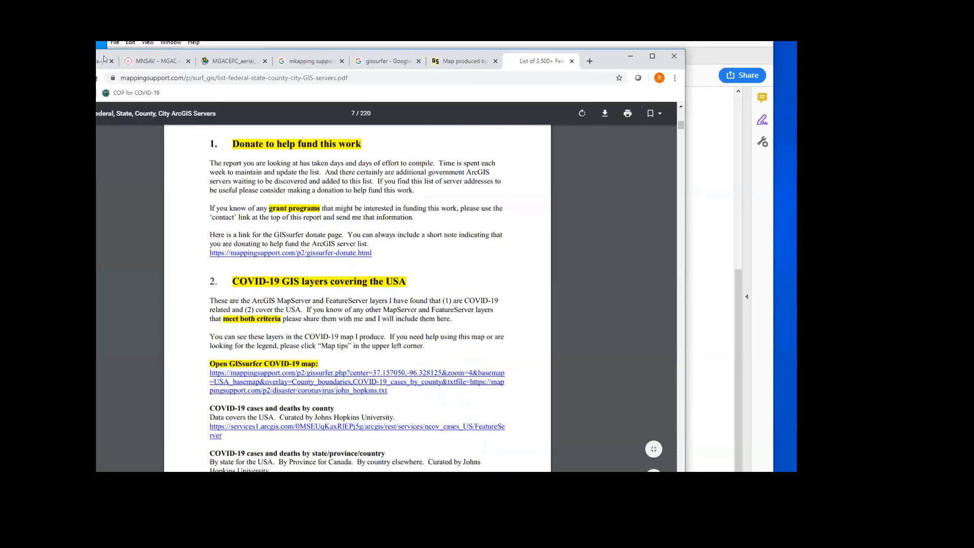
- Switch to the meeting agenda PDF in Acrobat
click(713, 117)
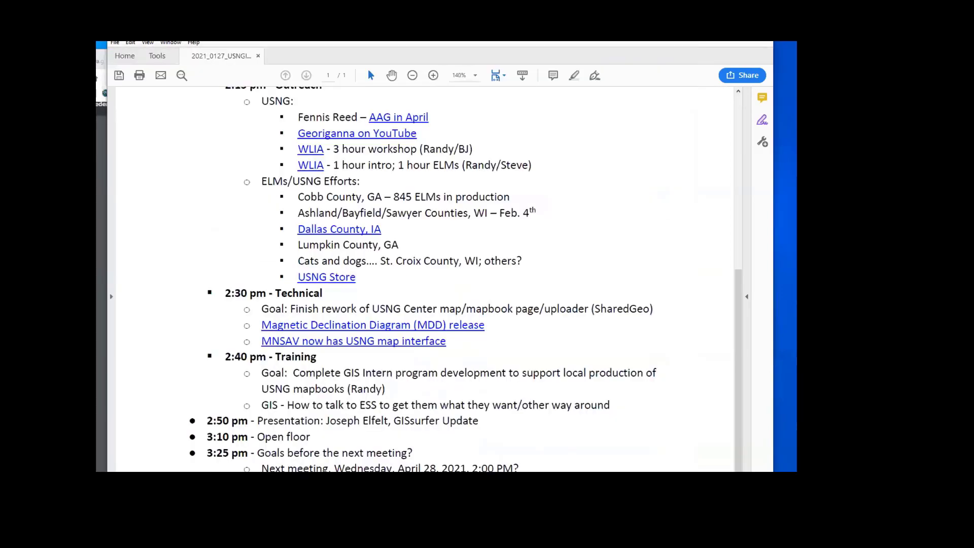